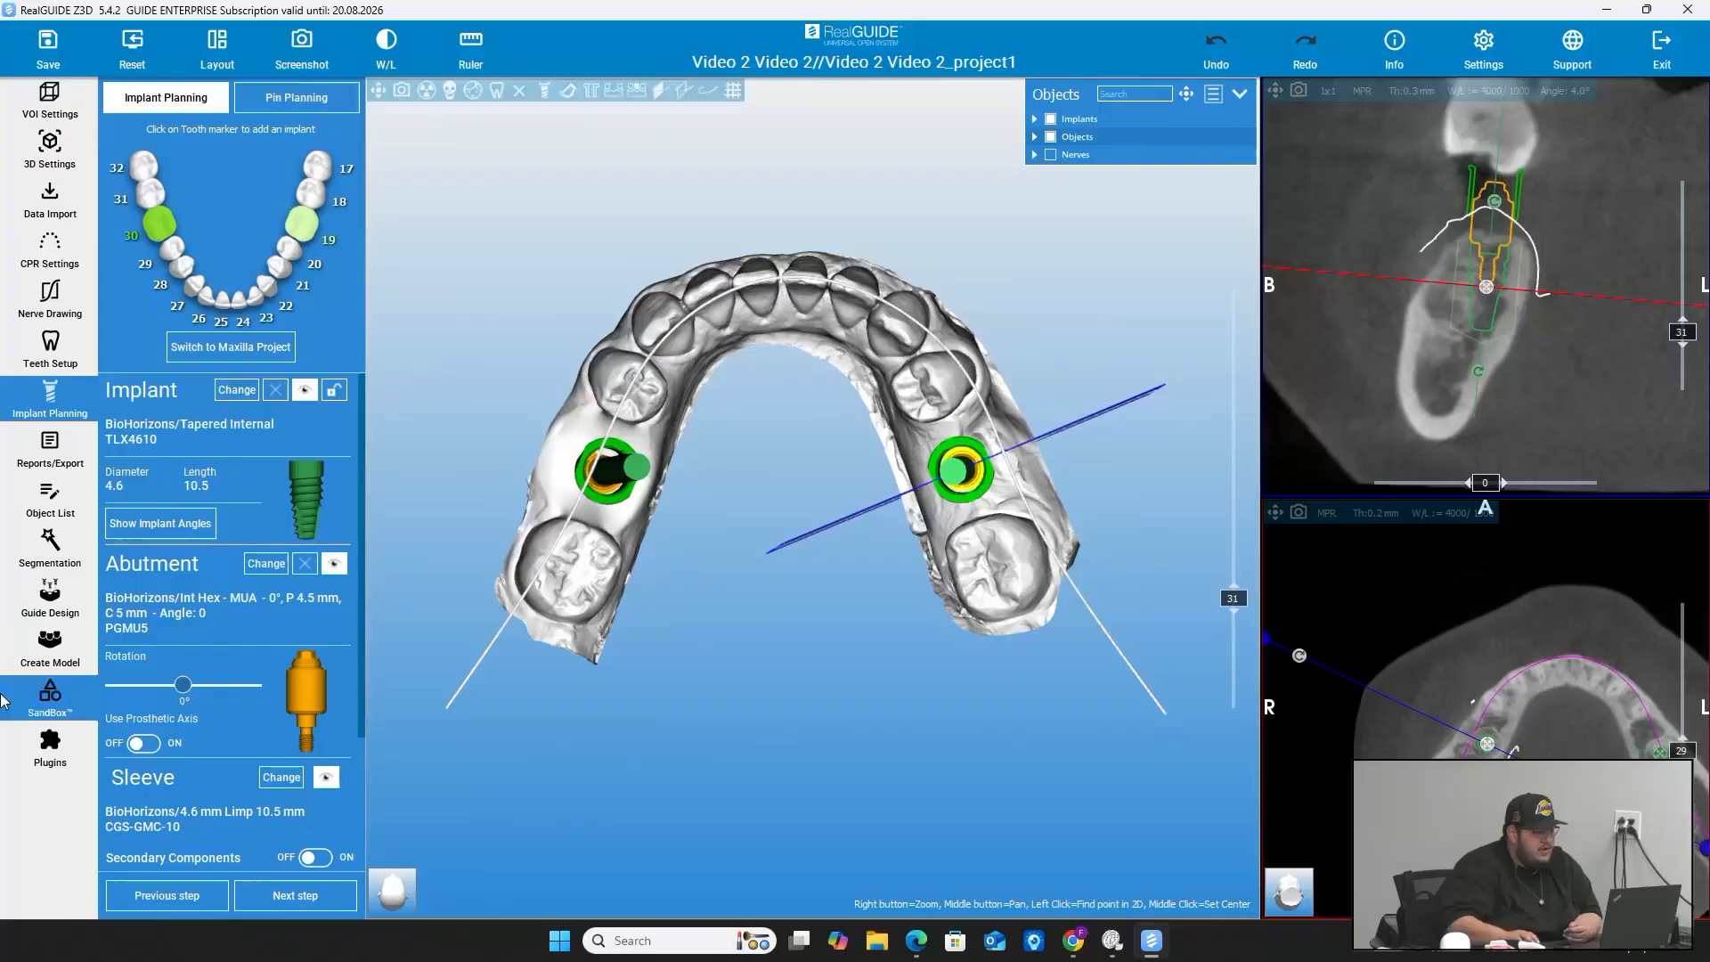
- Start the guide design and set the Face Scan's insertion direction from a tilted occlusal view
click(45, 601)
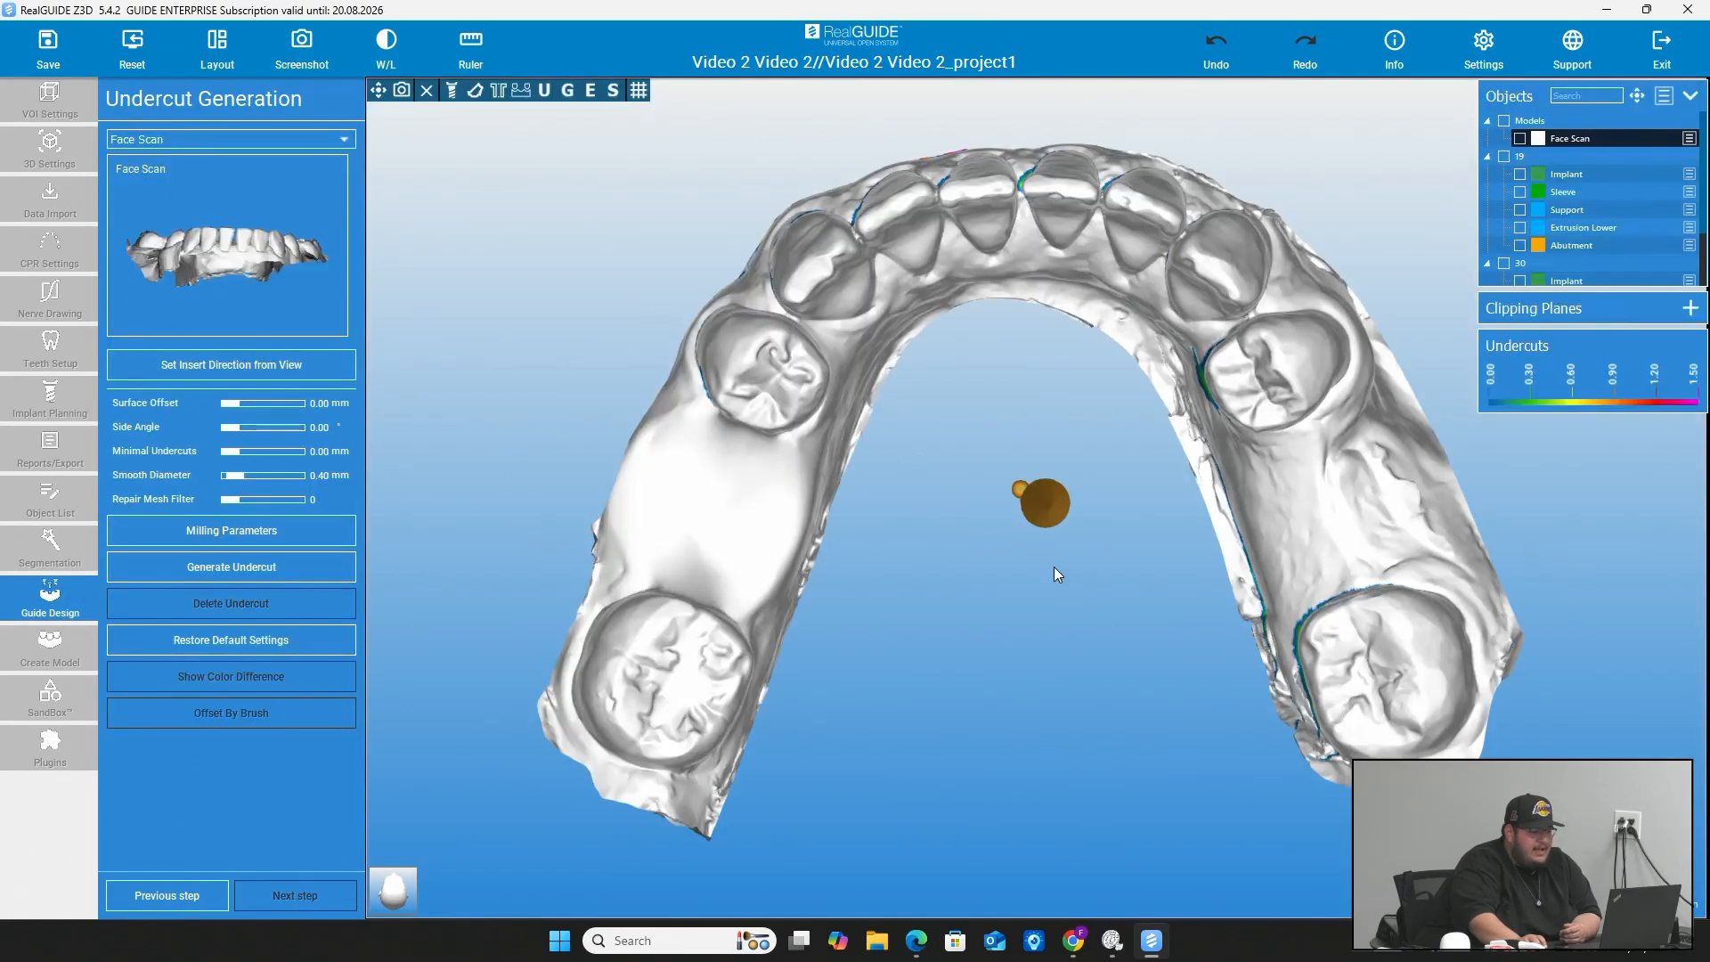
drag(1054, 566, 1126, 670)
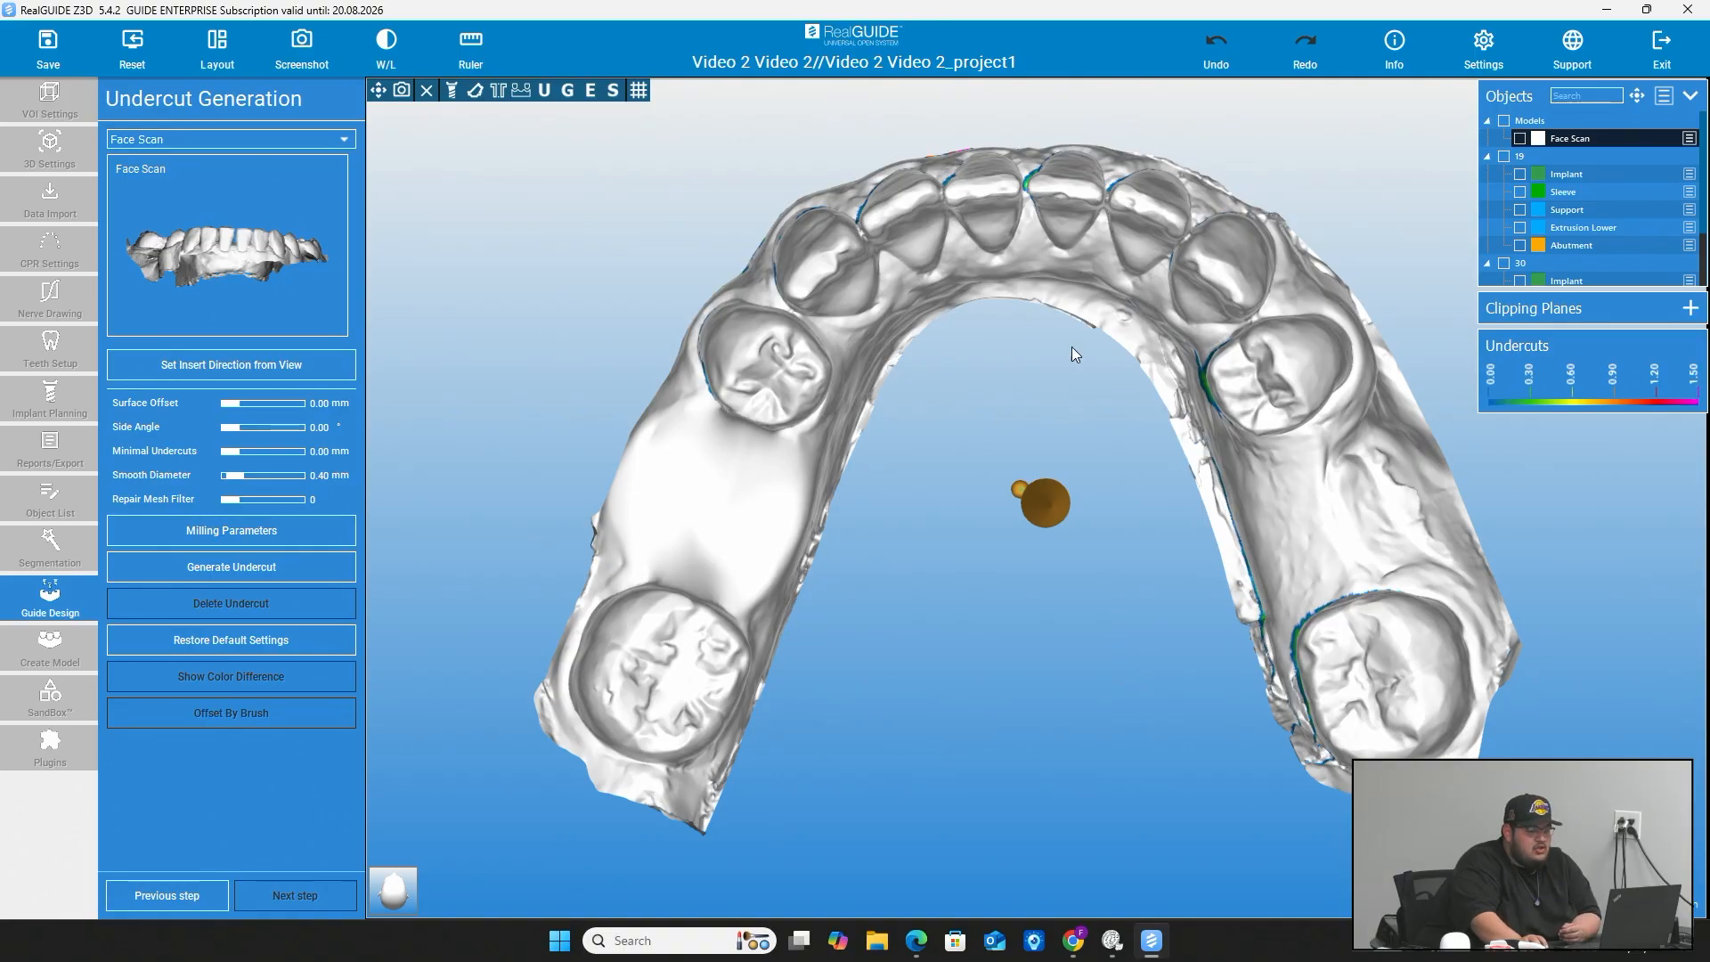
drag(1040, 269, 1045, 323)
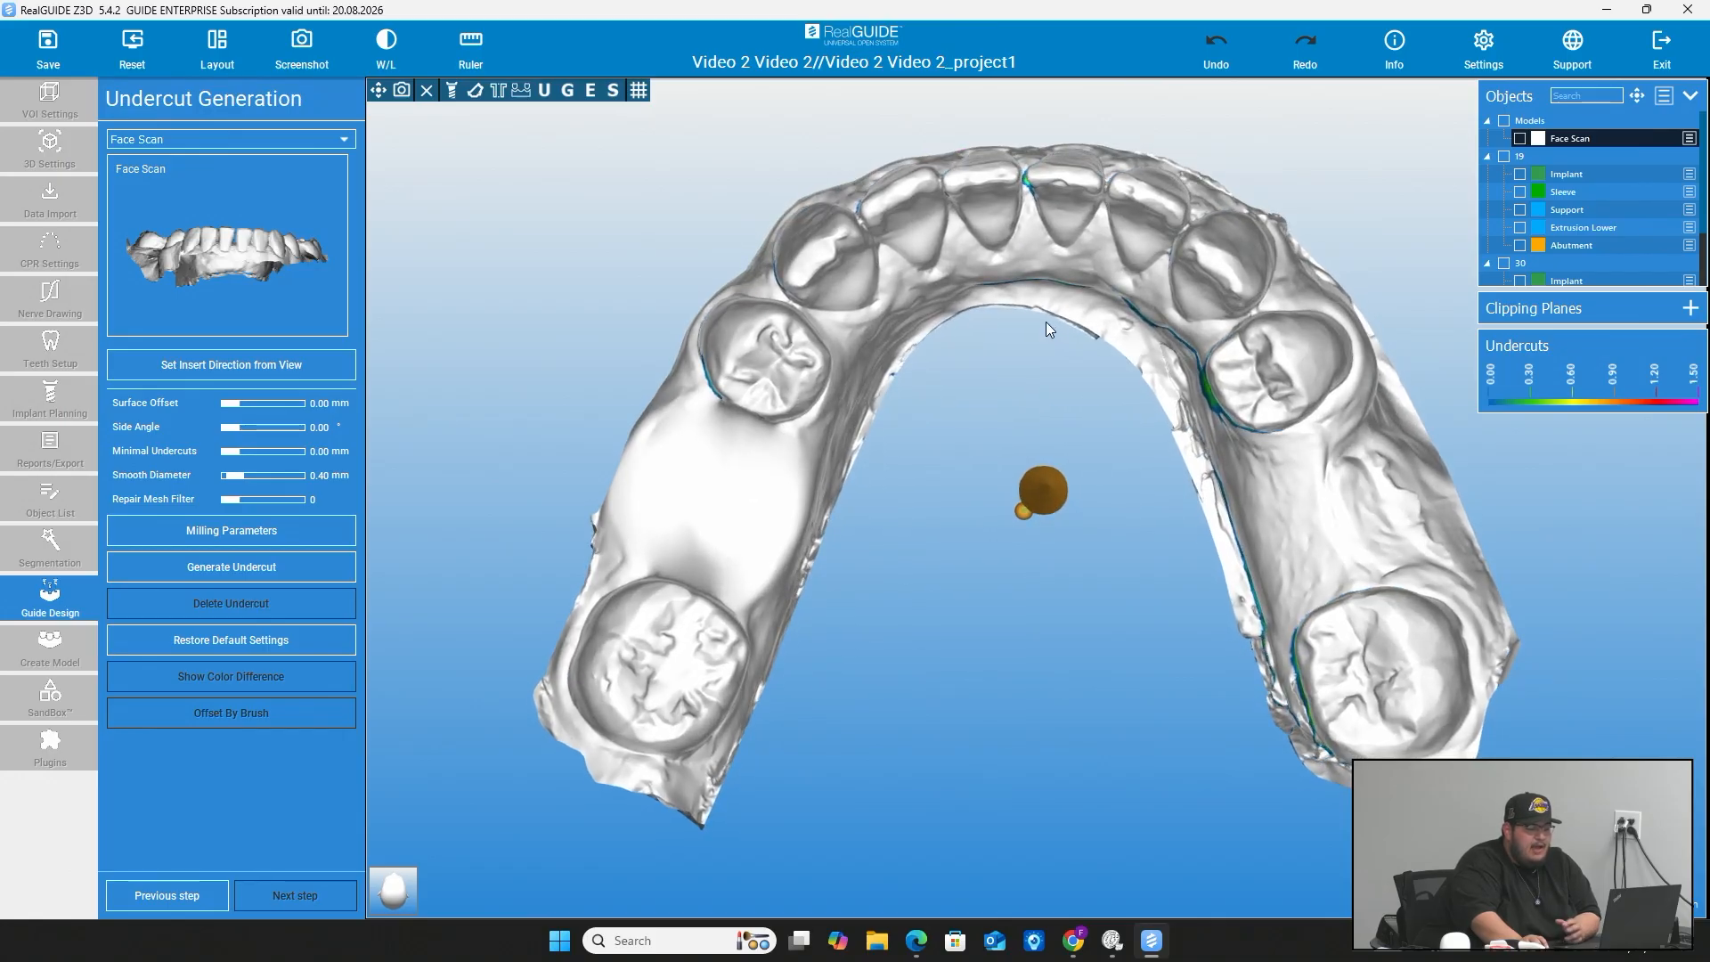
drag(1008, 303, 1019, 373)
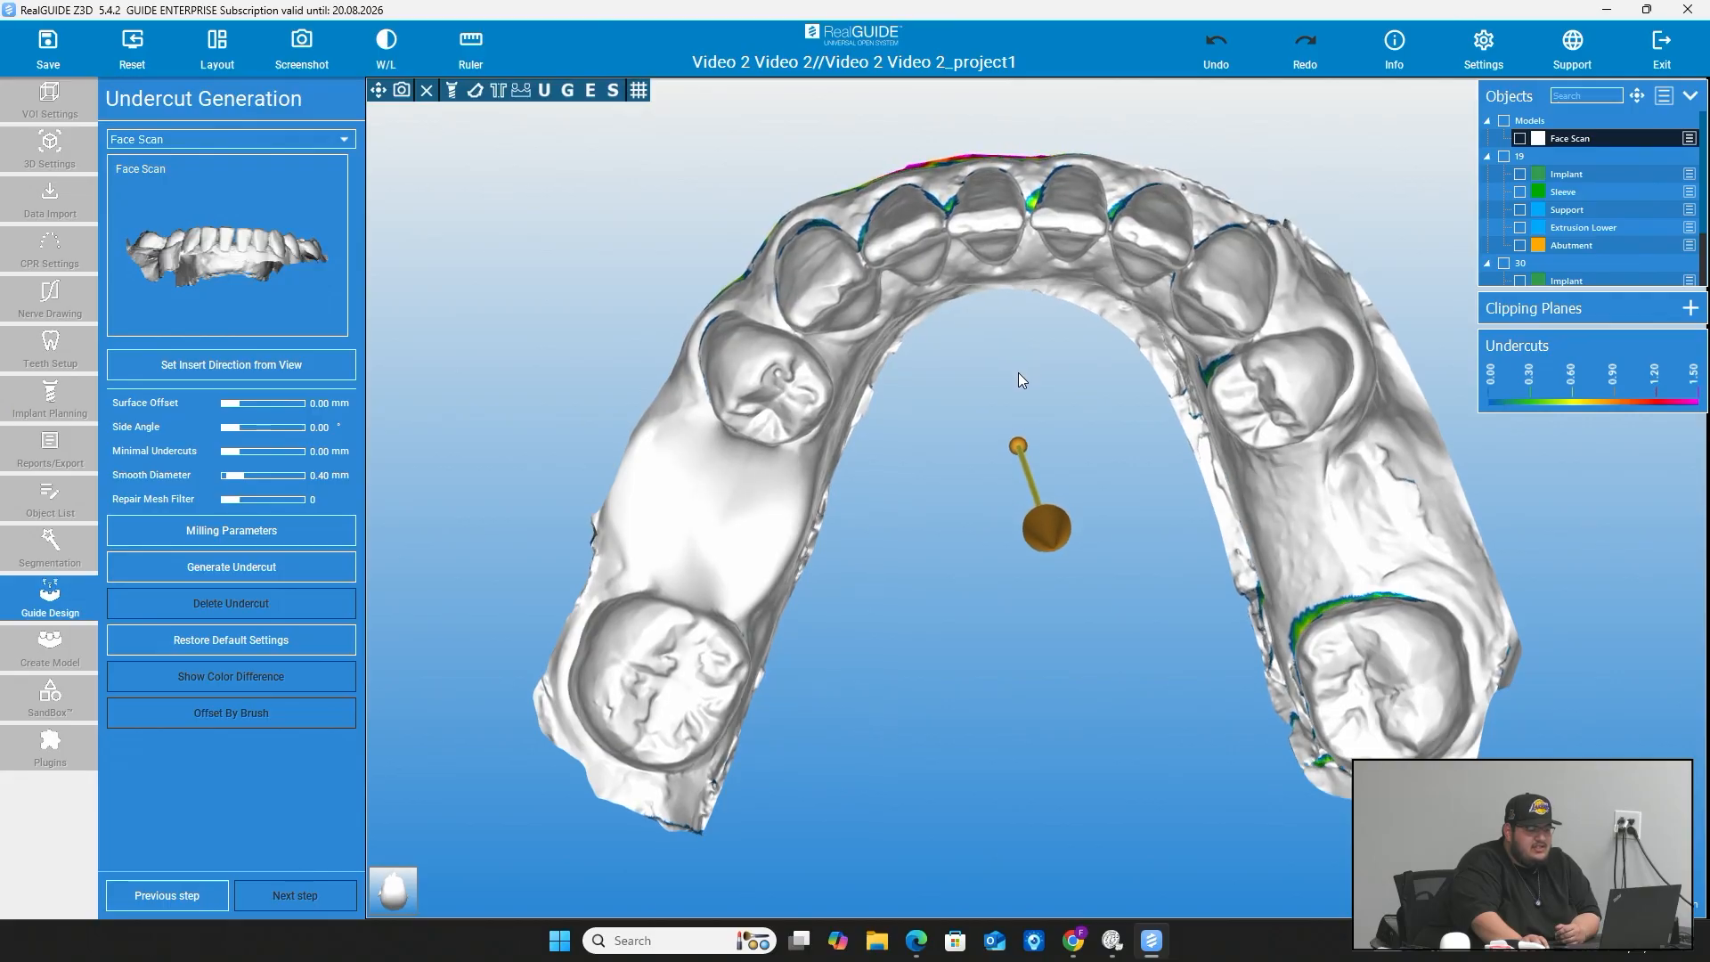
click(264, 373)
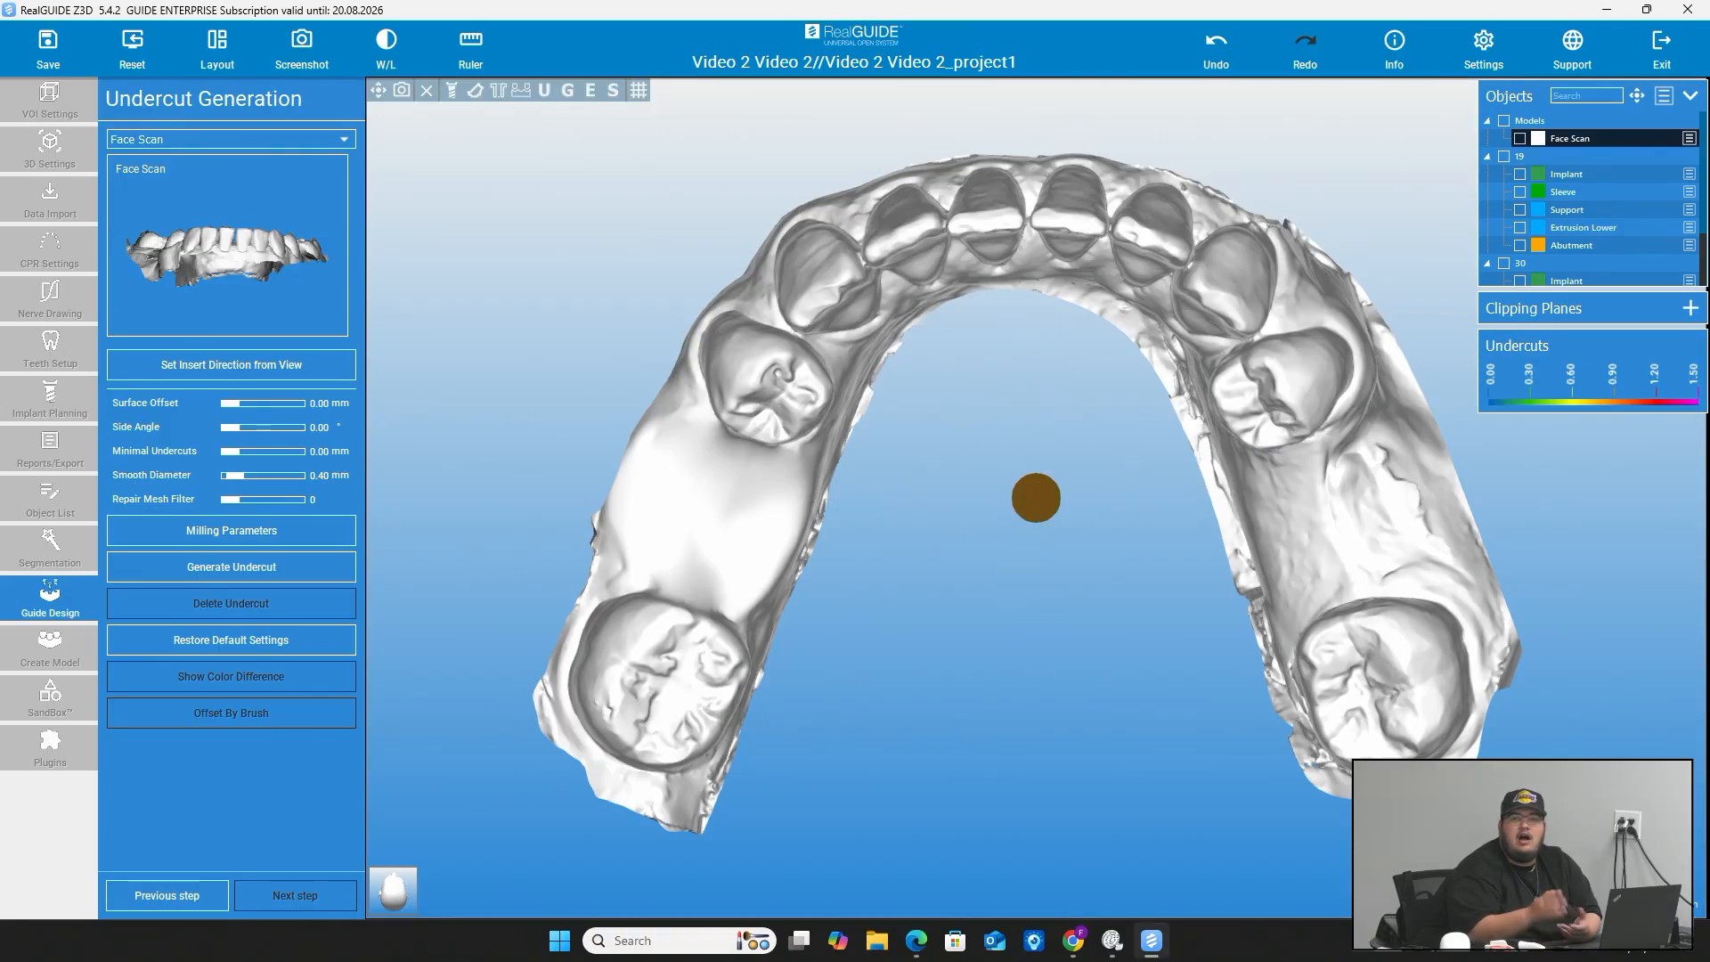
- Generate the undercut model from the Face Scan and advance to guide generation
mouse_move(1150, 941)
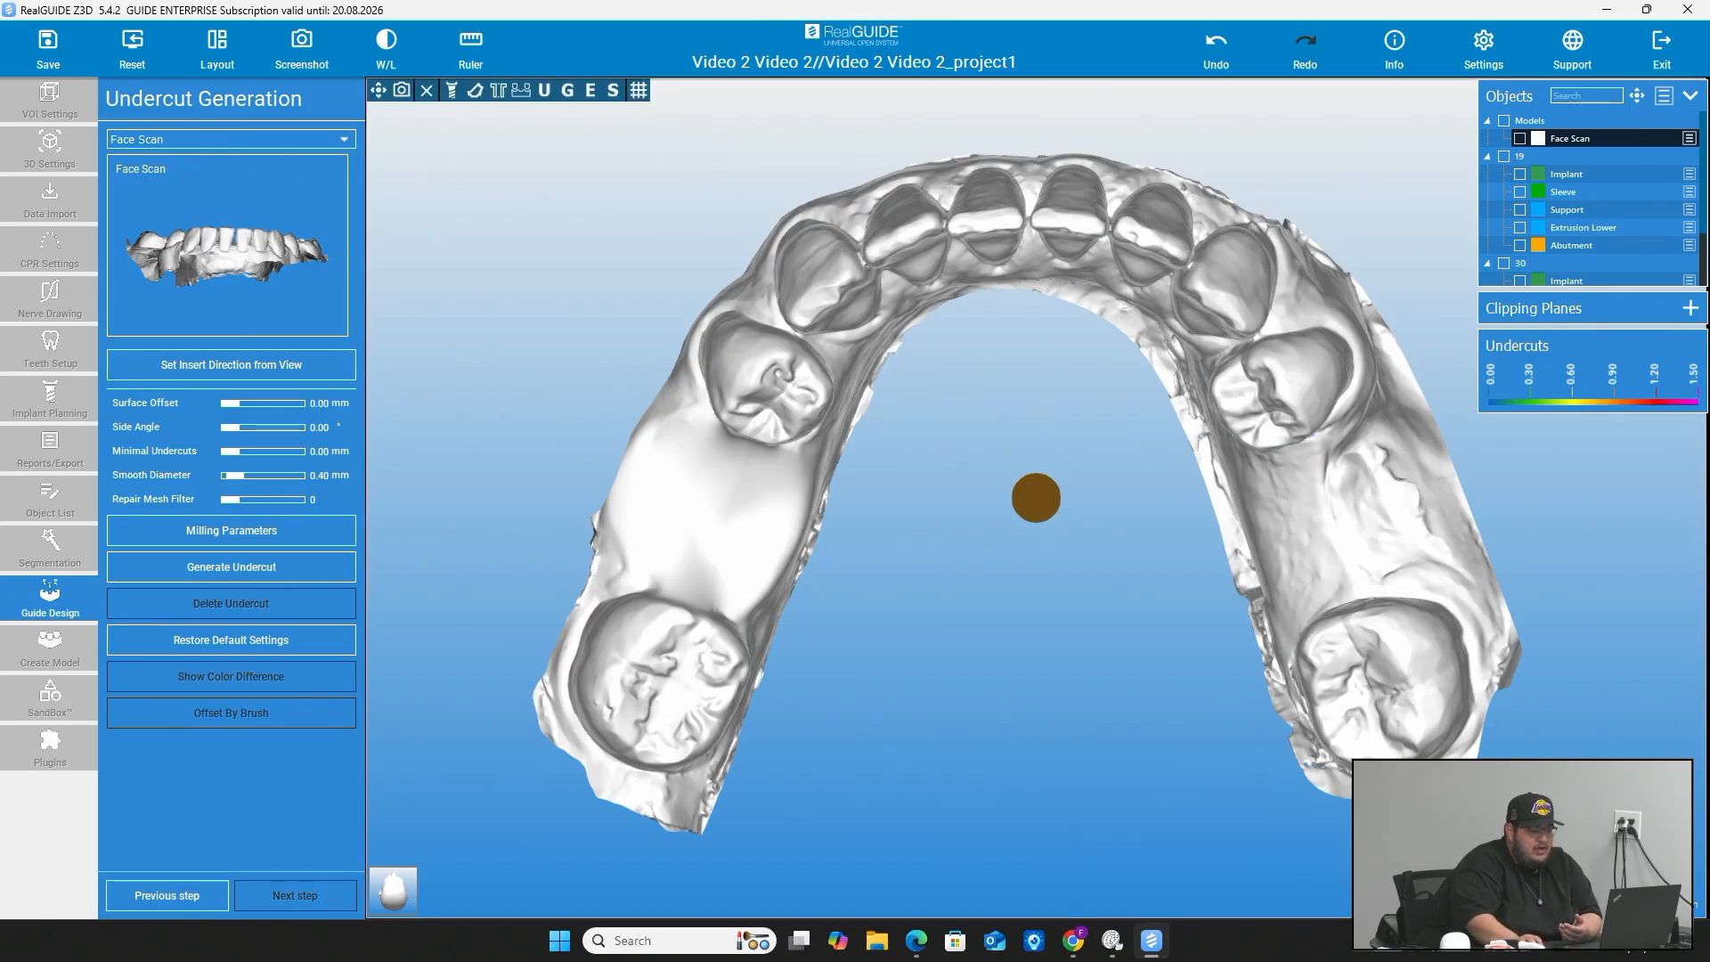
mouse_move(1033, 512)
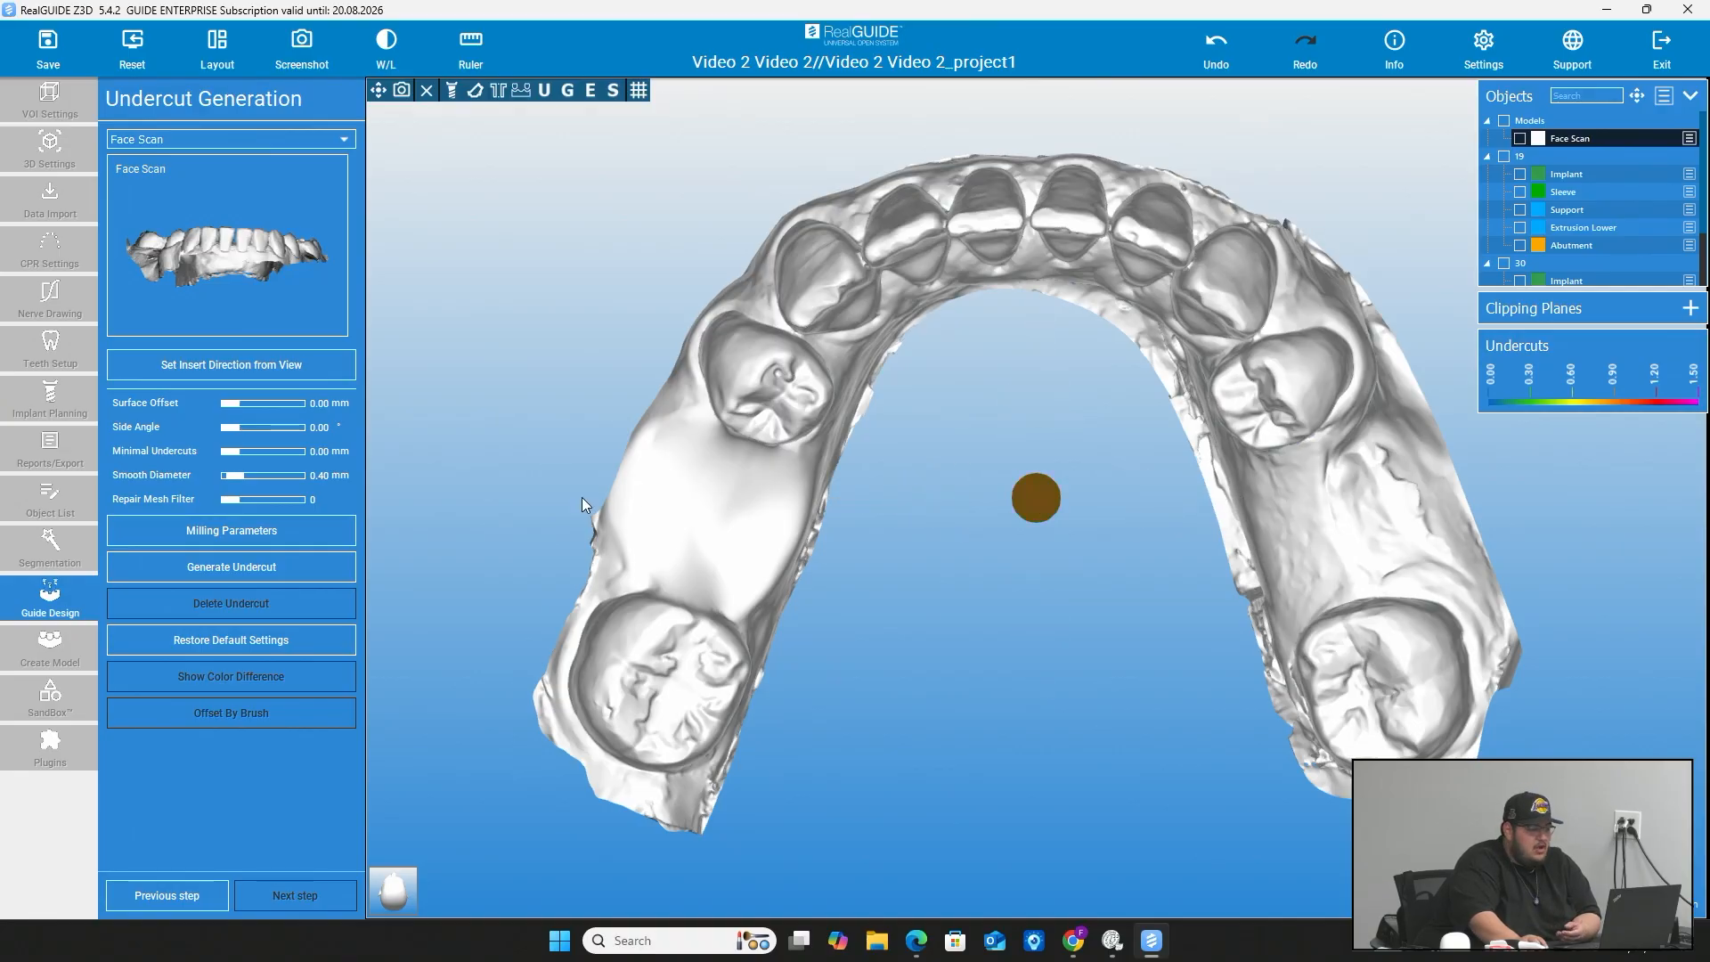
click(258, 570)
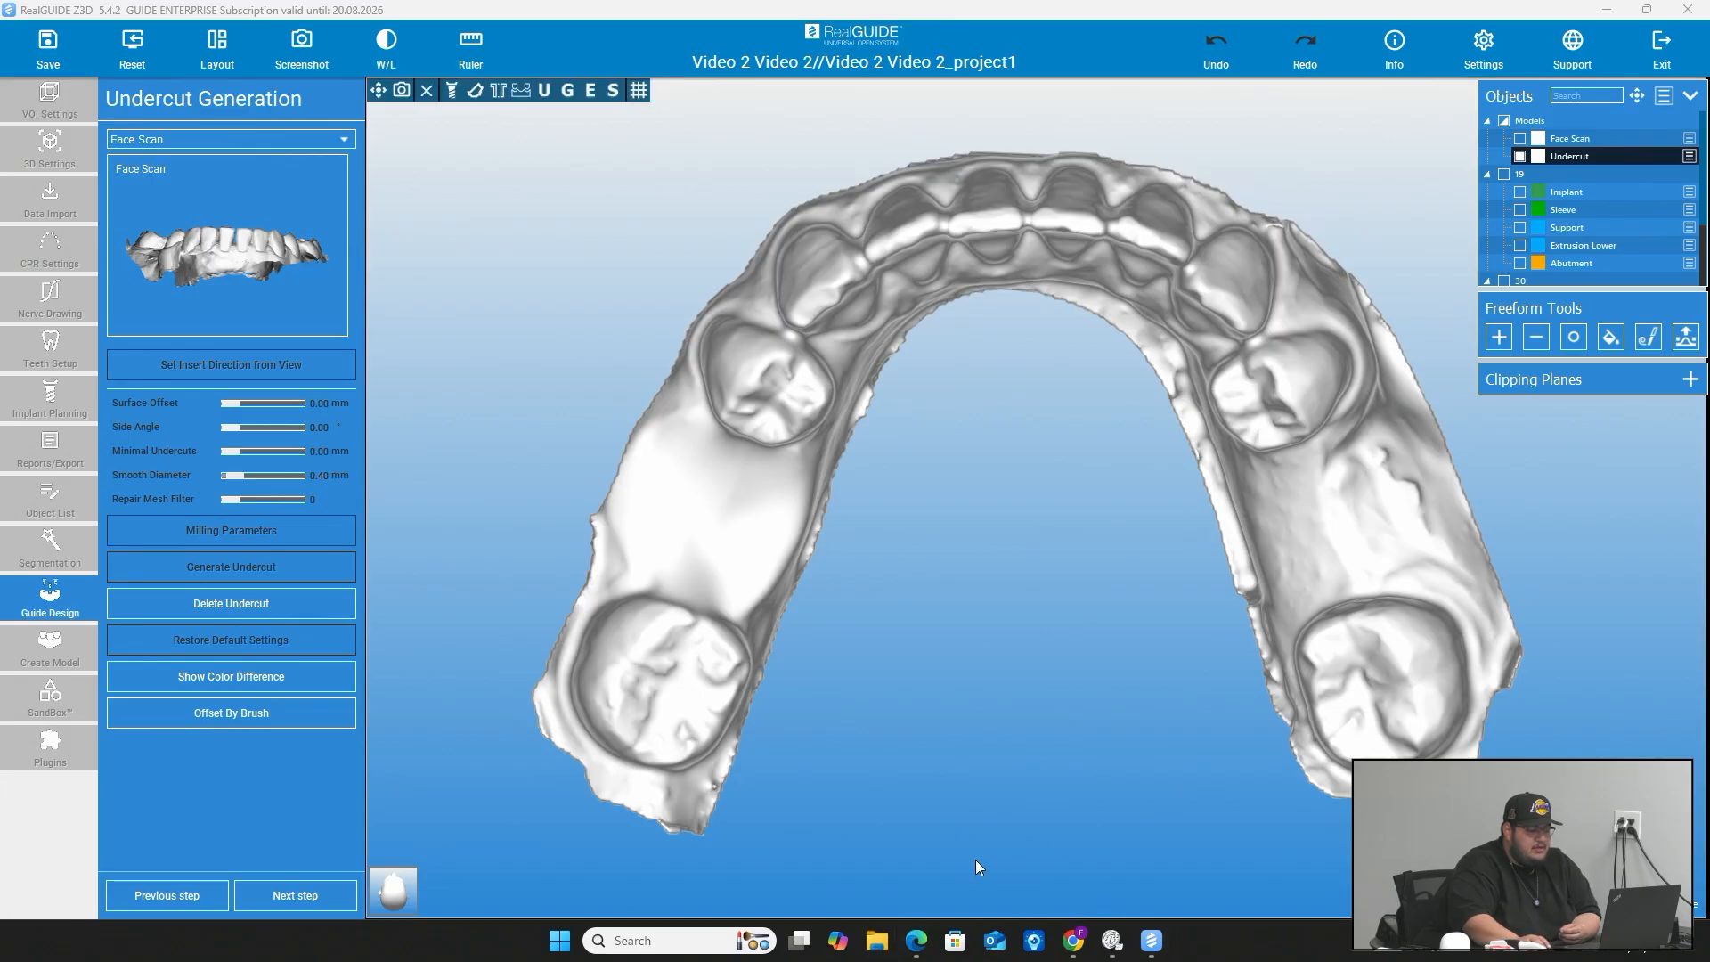
drag(1042, 553, 1149, 664)
click(322, 901)
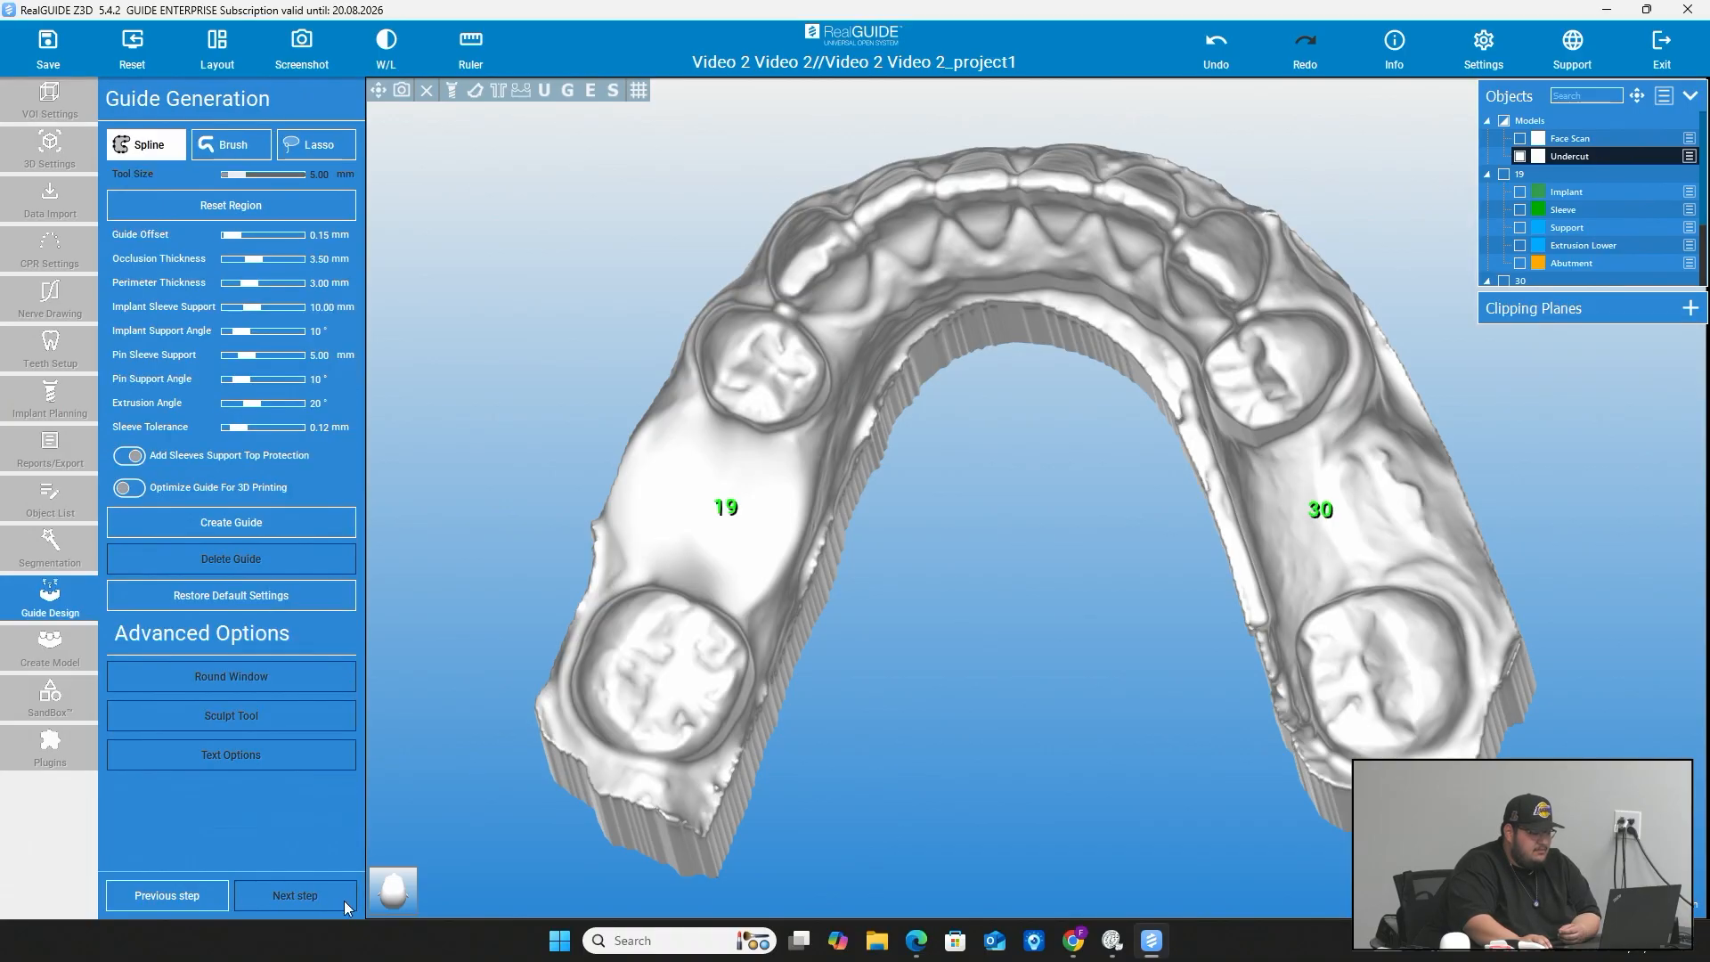
- Start the guide's spline outline on the molar behind site 19 and run it across to the lingual side
mouse_move(1012, 581)
mouse_down()
mouse_move(1008, 601)
mouse_move(998, 580)
mouse_up()
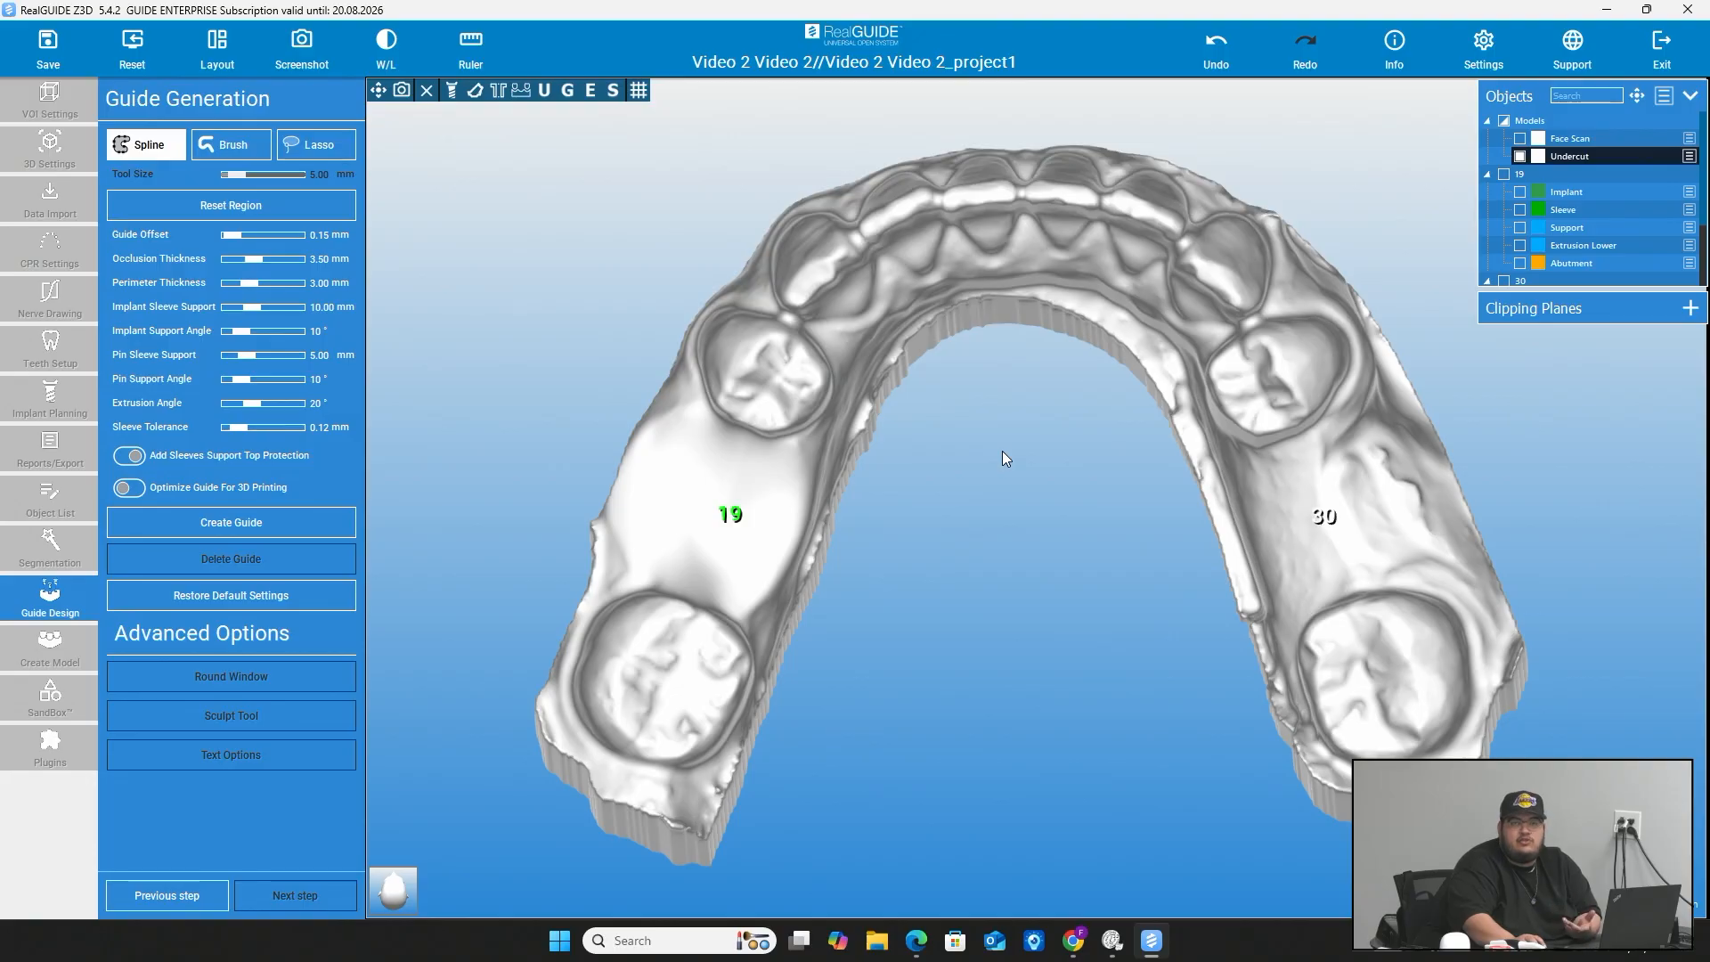
drag(1115, 613, 698, 706)
click(650, 721)
click(717, 746)
drag(928, 748, 804, 721)
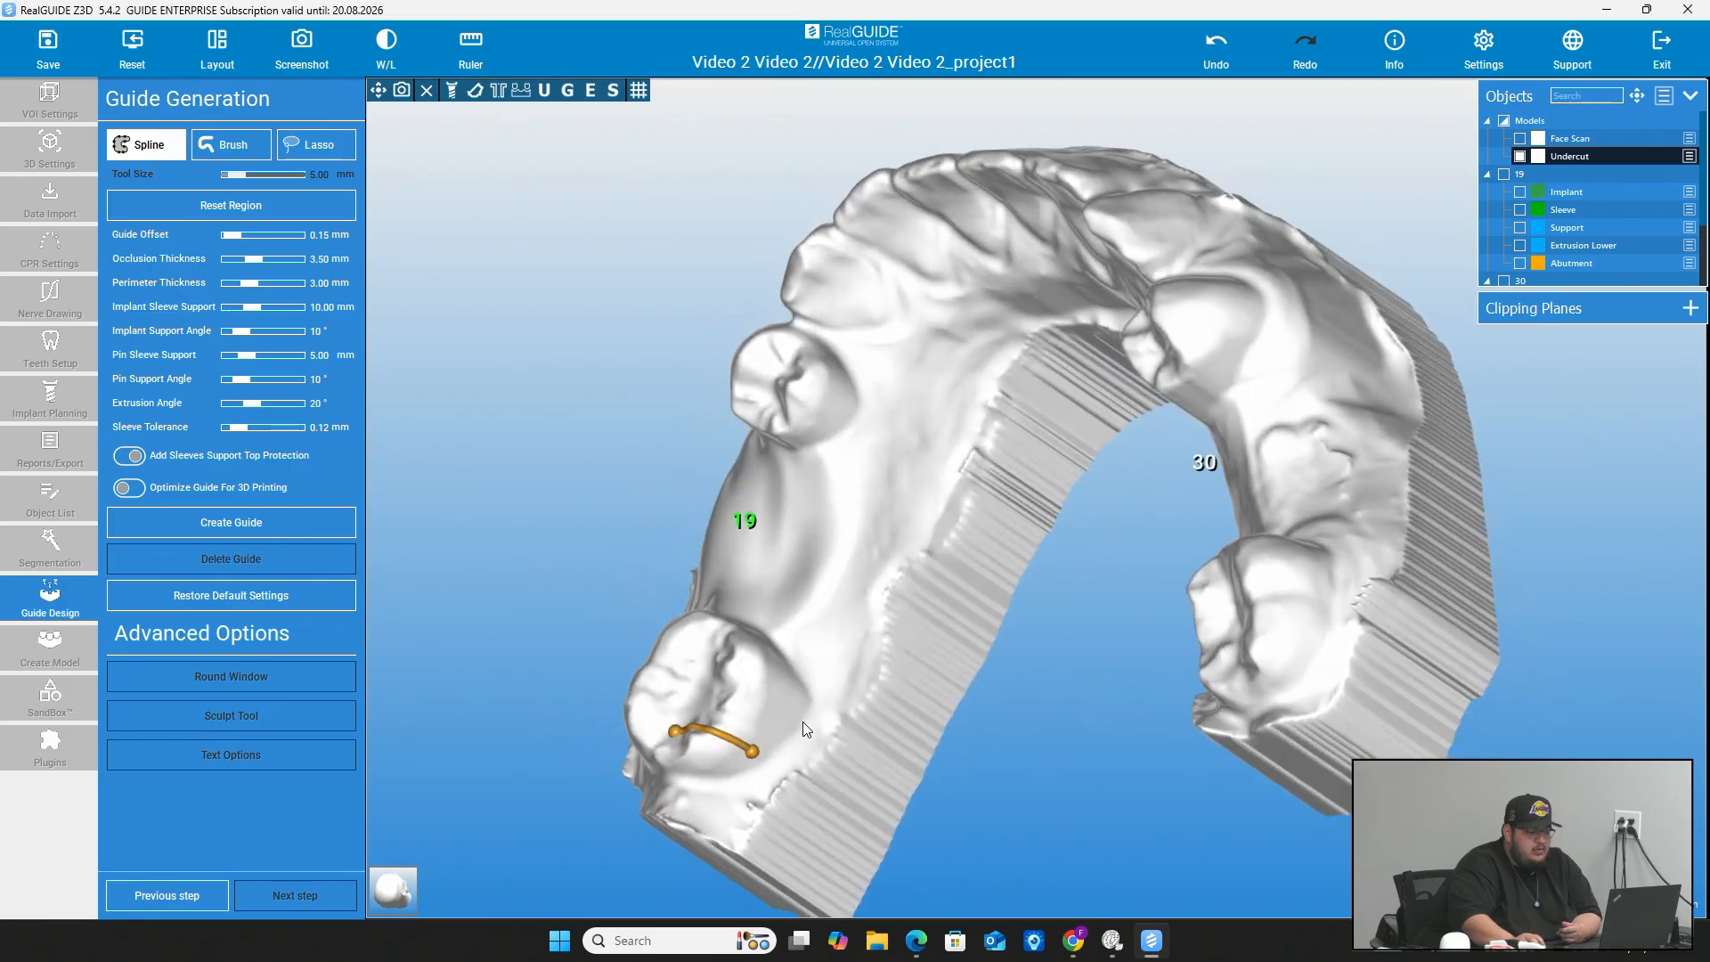
click(801, 737)
- Extend the guide outline forward along the lingual gum line from the rear molar to the front teeth
click(860, 604)
click(914, 447)
drag(937, 481, 933, 428)
click(896, 399)
click(953, 346)
click(908, 259)
click(885, 219)
- Carry the guide outline over the incisal edge of a central front tooth toward its labial side
right_drag(887, 213, 996, 360)
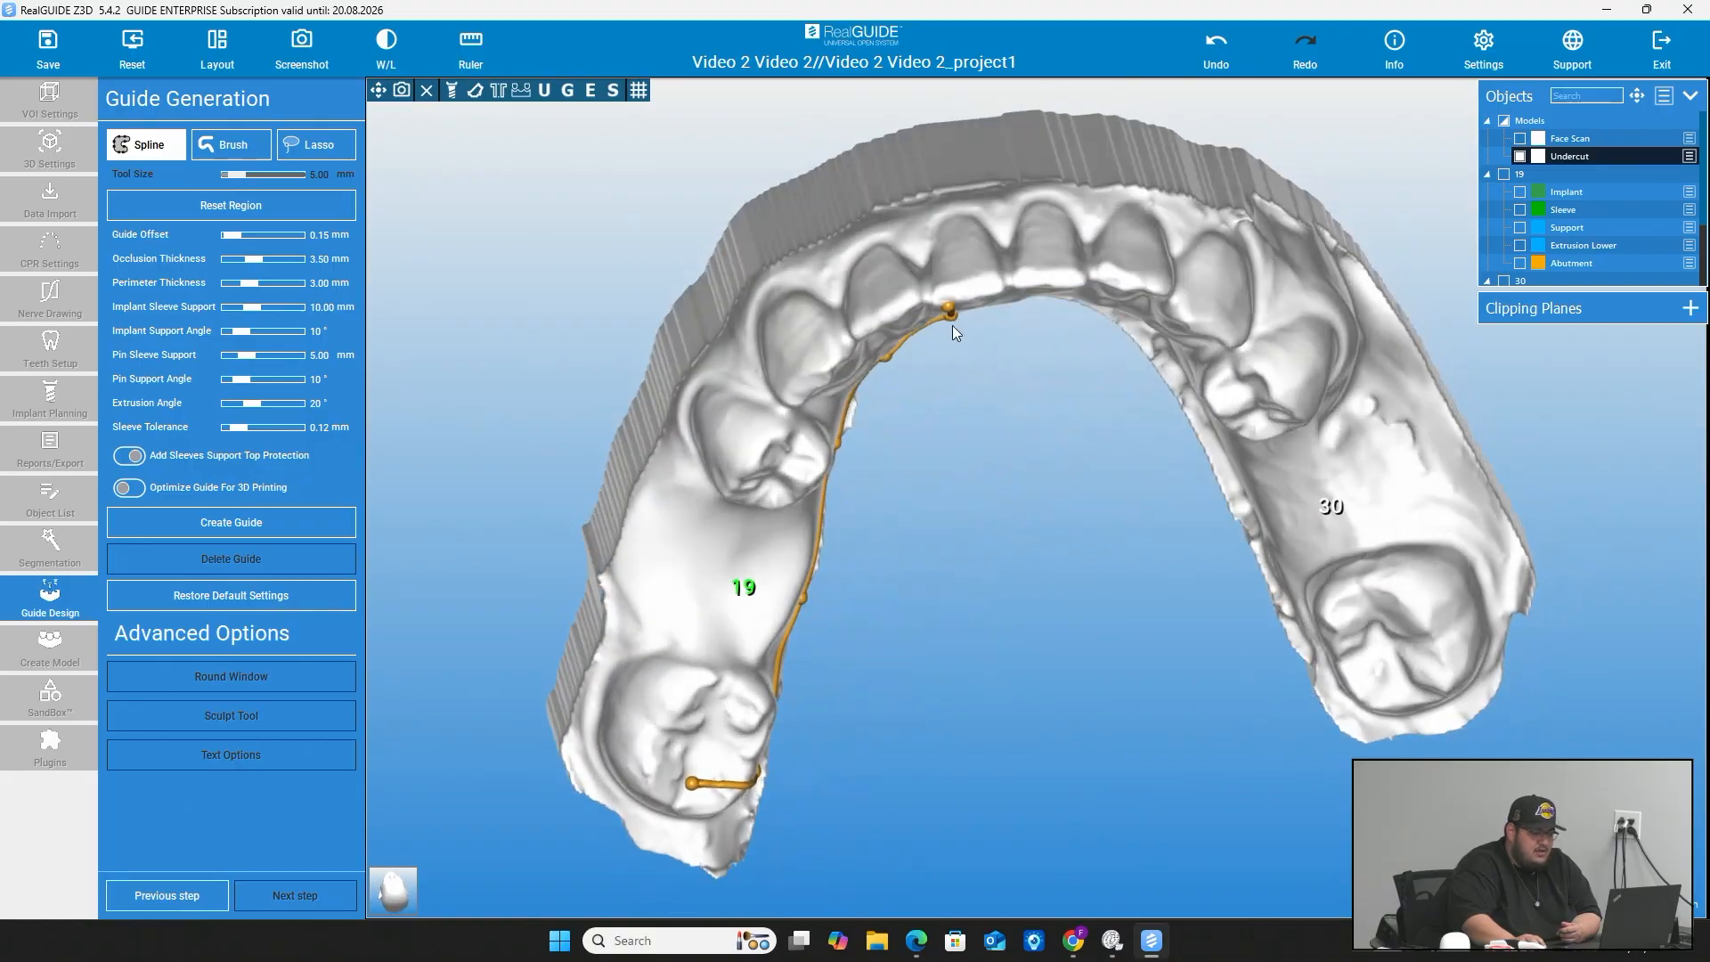
click(941, 278)
click(928, 236)
- Extend the guide outline along the buccal gum line from the front teeth back to the molar behind site 19
right_drag(810, 148, 919, 312)
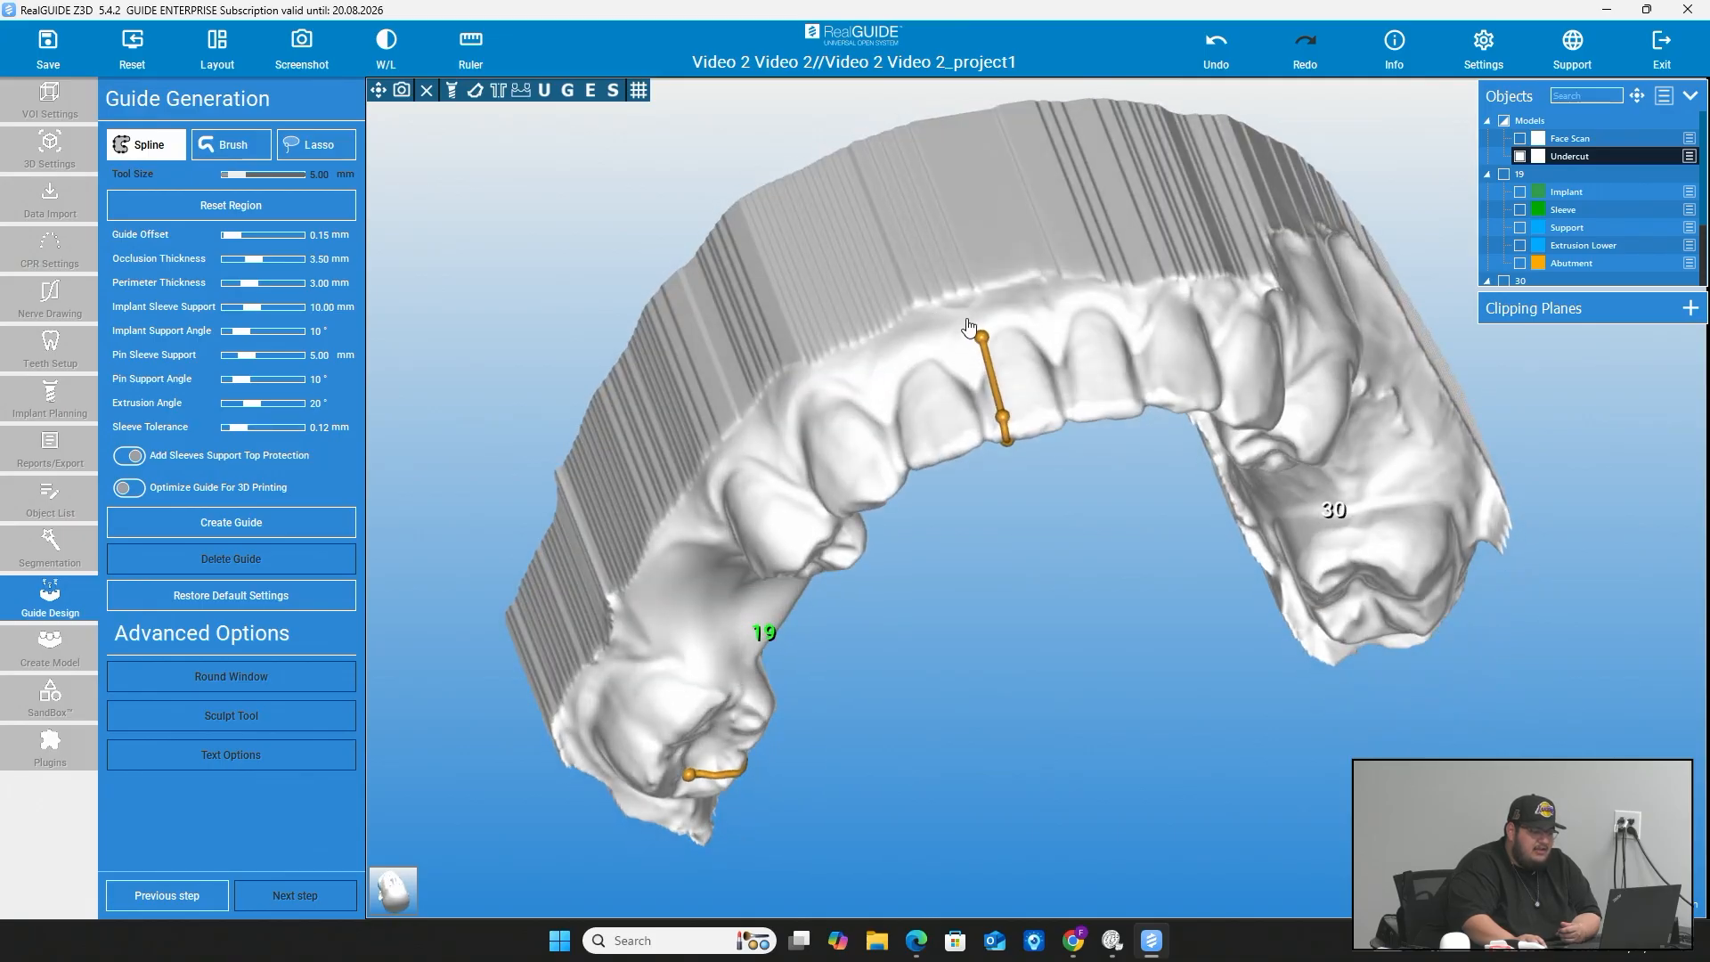
click(968, 311)
click(886, 336)
right_drag(503, 410, 862, 346)
click(894, 341)
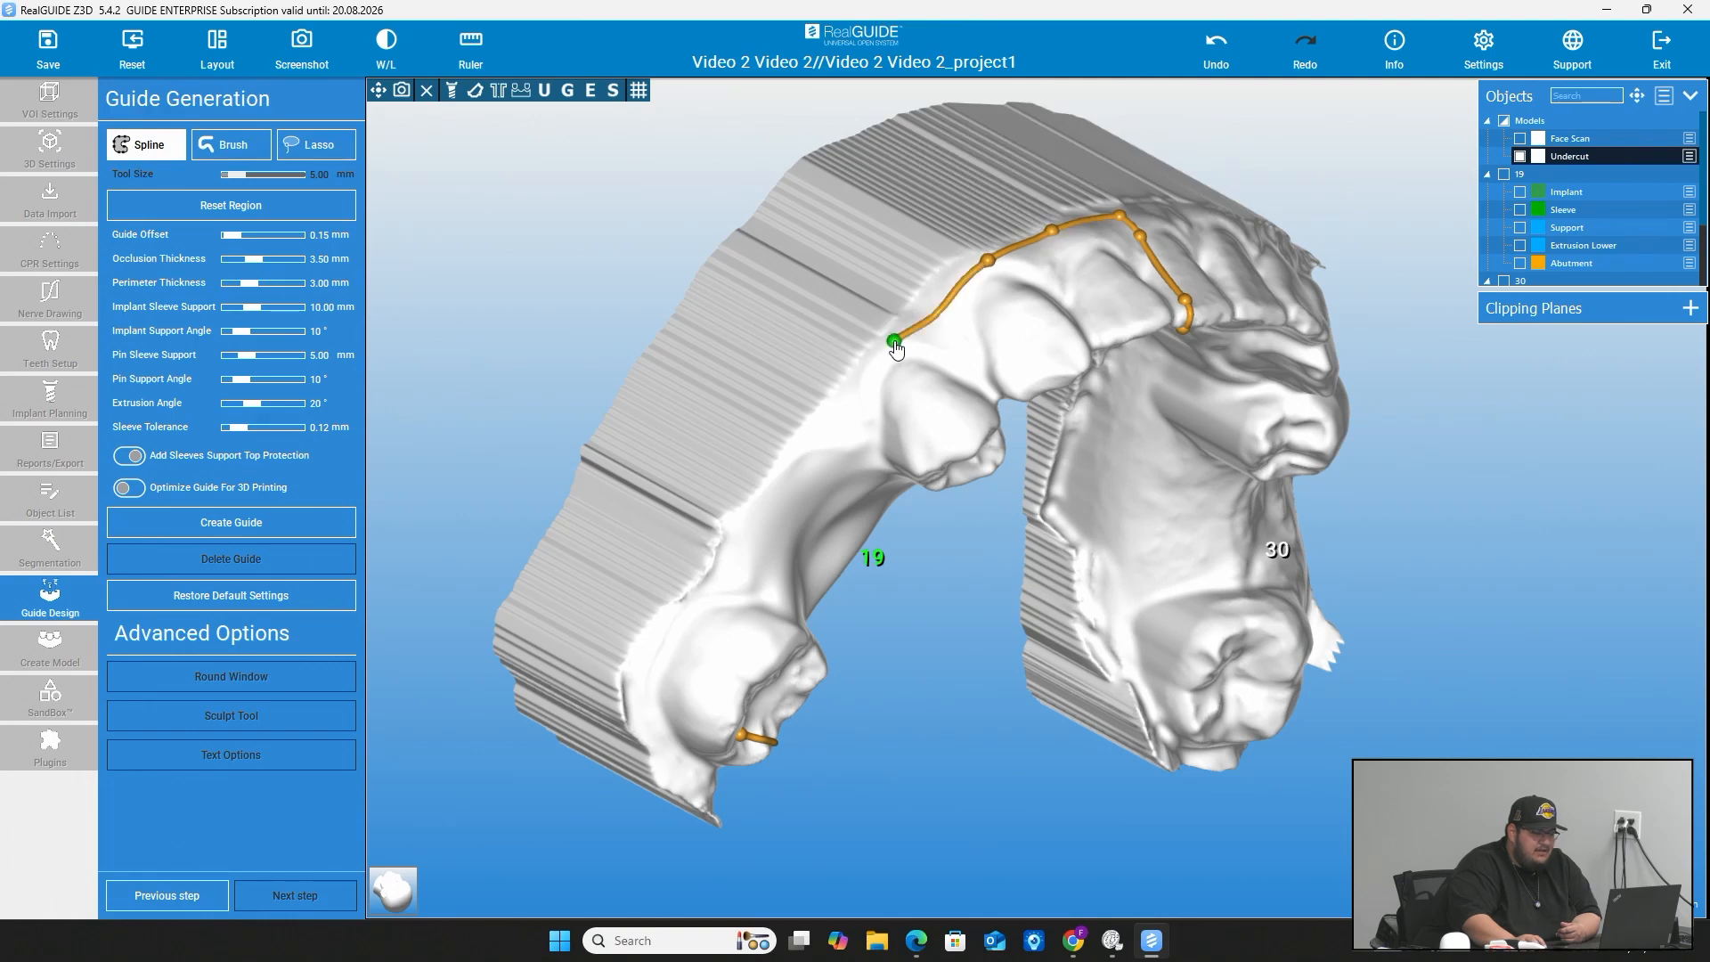
click(815, 428)
click(745, 520)
click(690, 604)
click(653, 674)
- Bring the outline over the rear molar and close it by joining its end to the starting point
right_drag(867, 775, 960, 737)
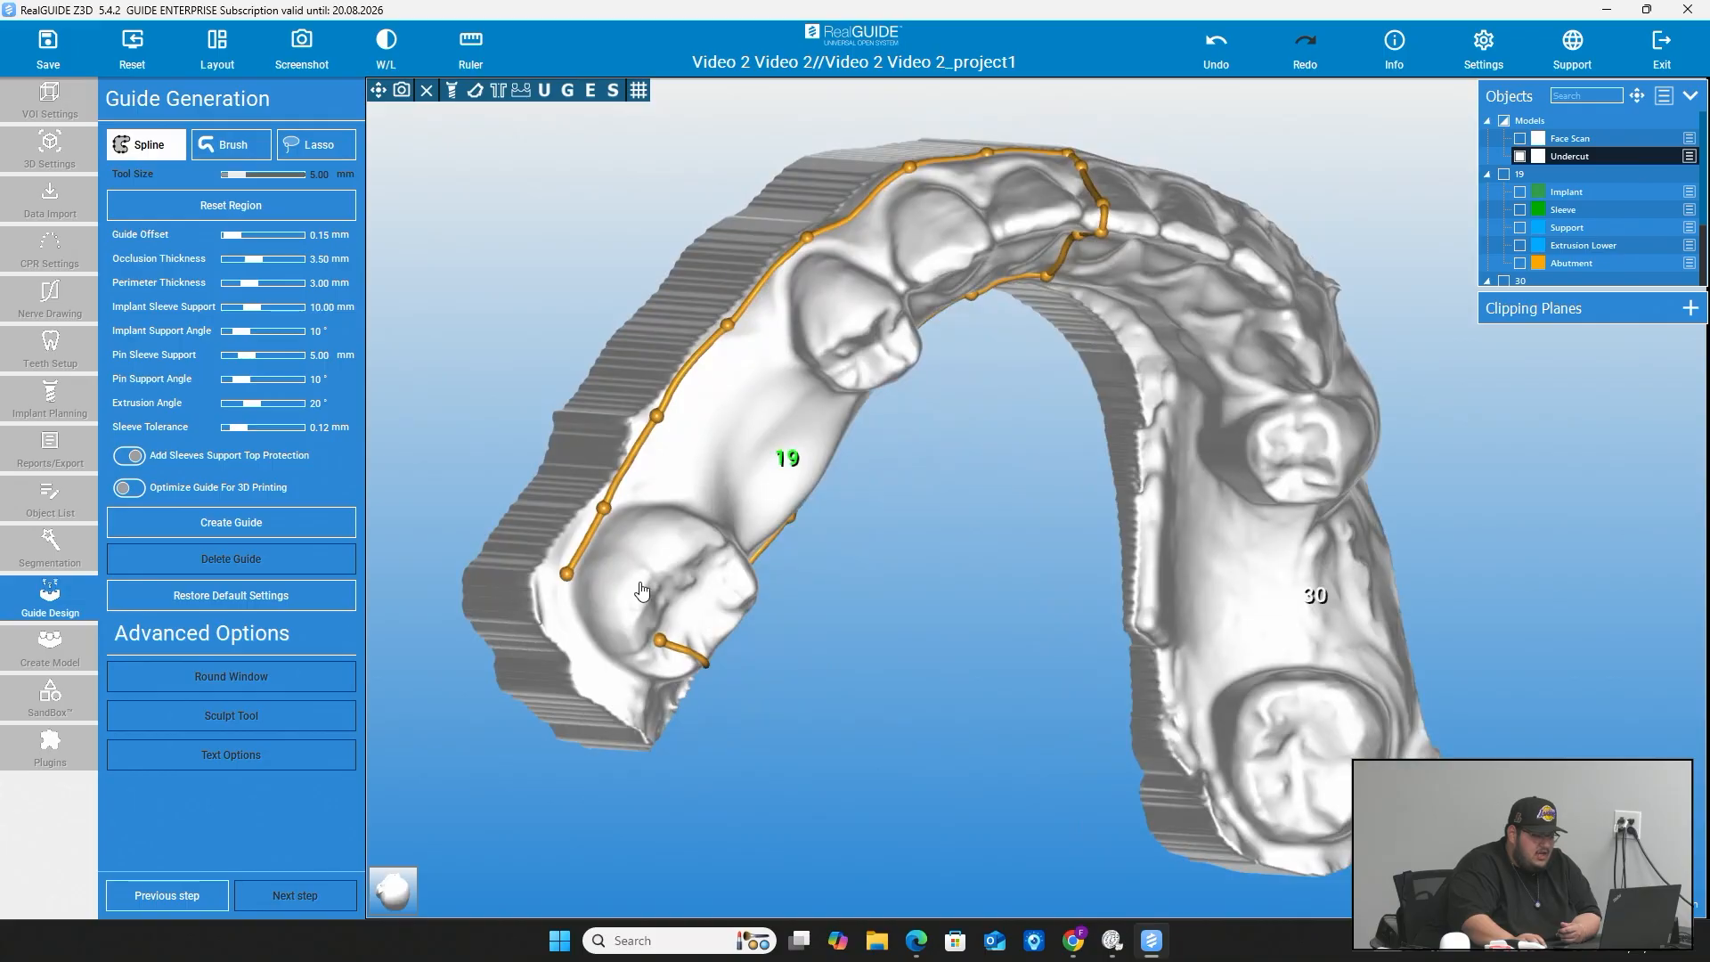
click(582, 592)
click(615, 604)
right_drag(854, 619, 757, 545)
scroll(622, 616, up, 5)
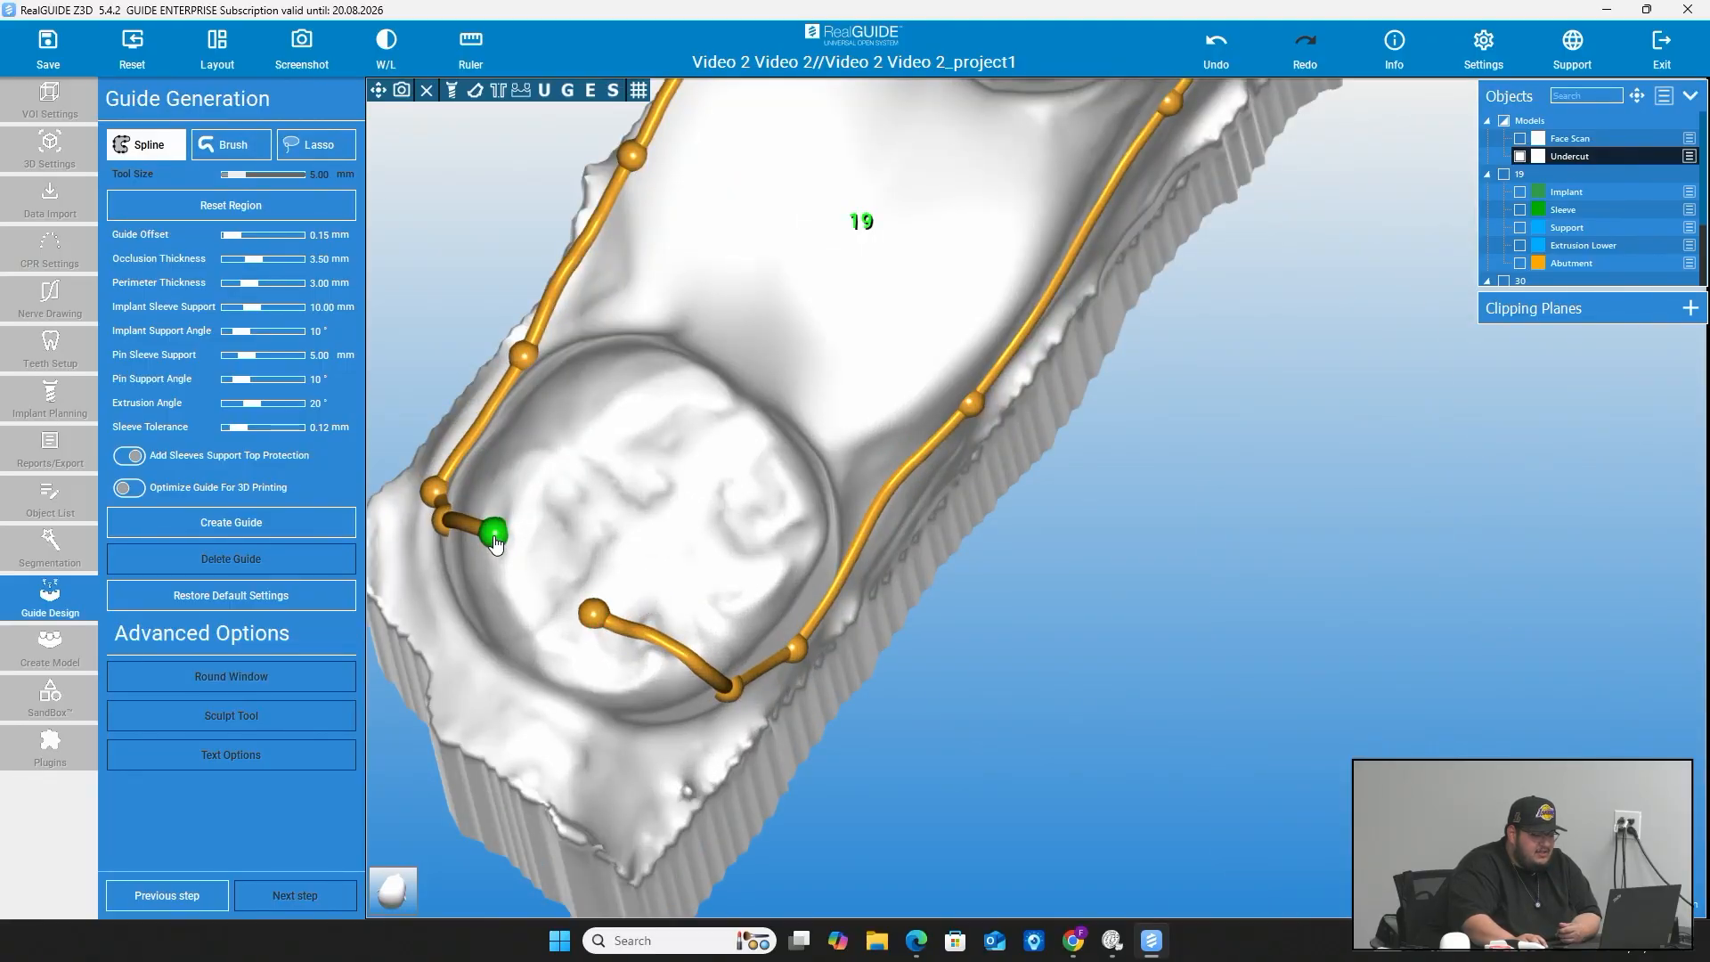
drag(496, 544, 593, 615)
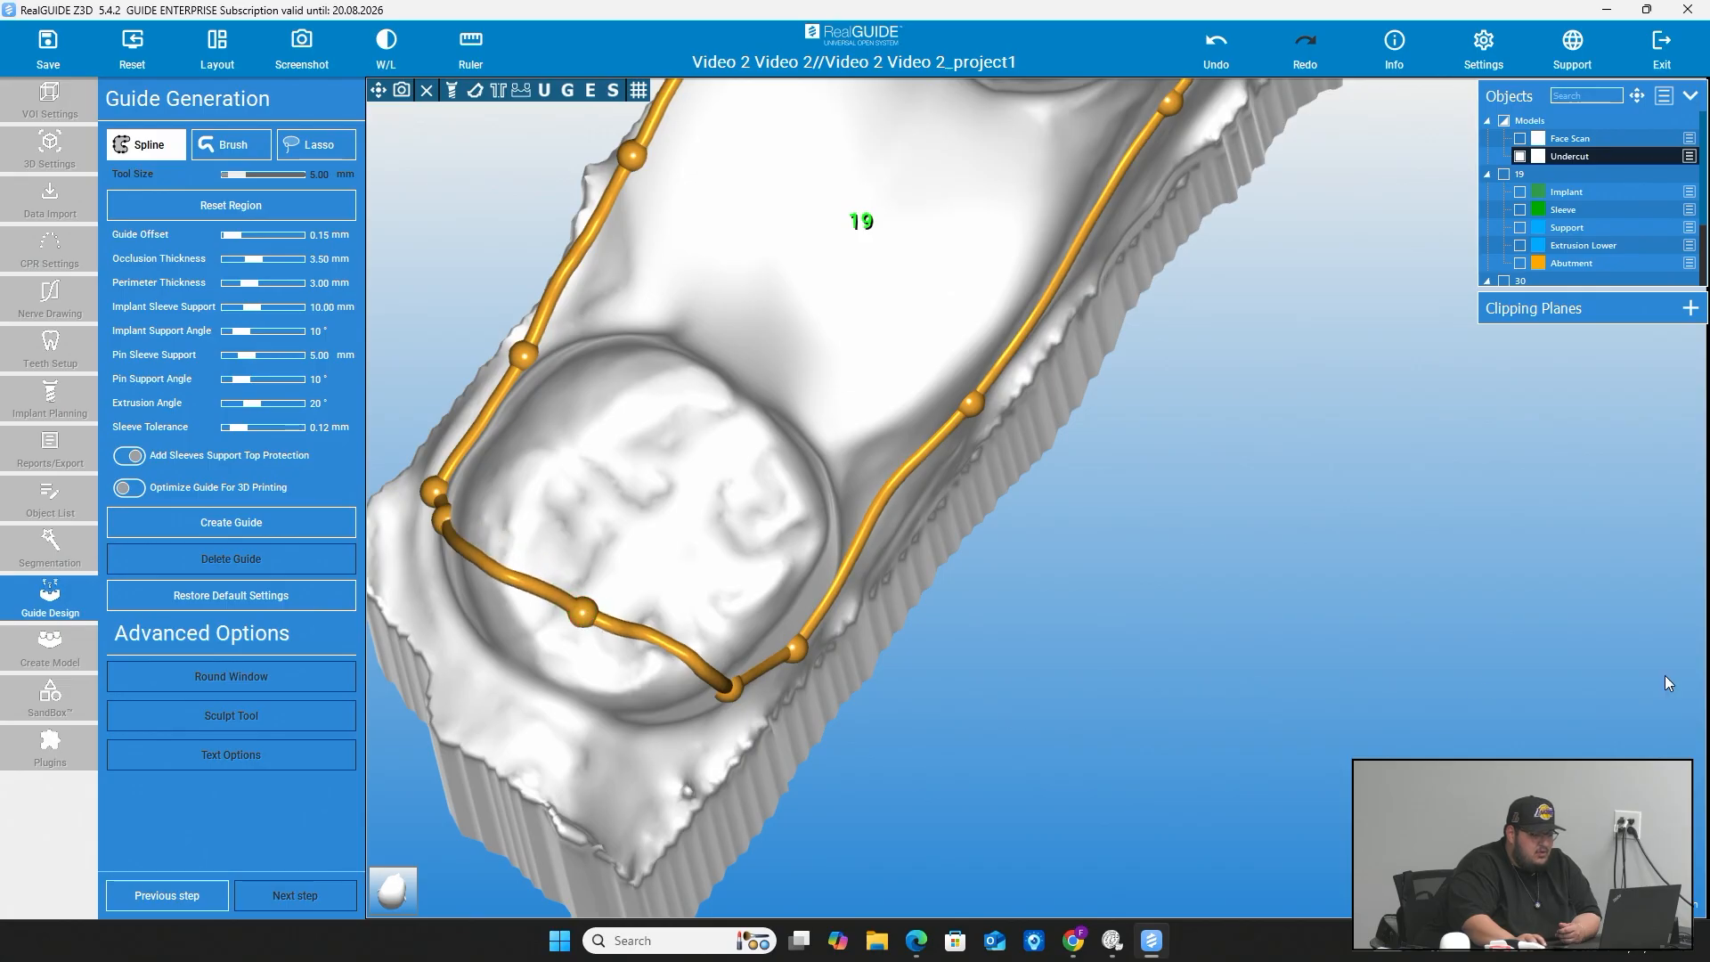
- Create the surgical guide for site 19 from the closed outline
scroll(1217, 668, down, 5)
middle_drag(1258, 643, 1086, 637)
right_drag(1087, 637, 1240, 618)
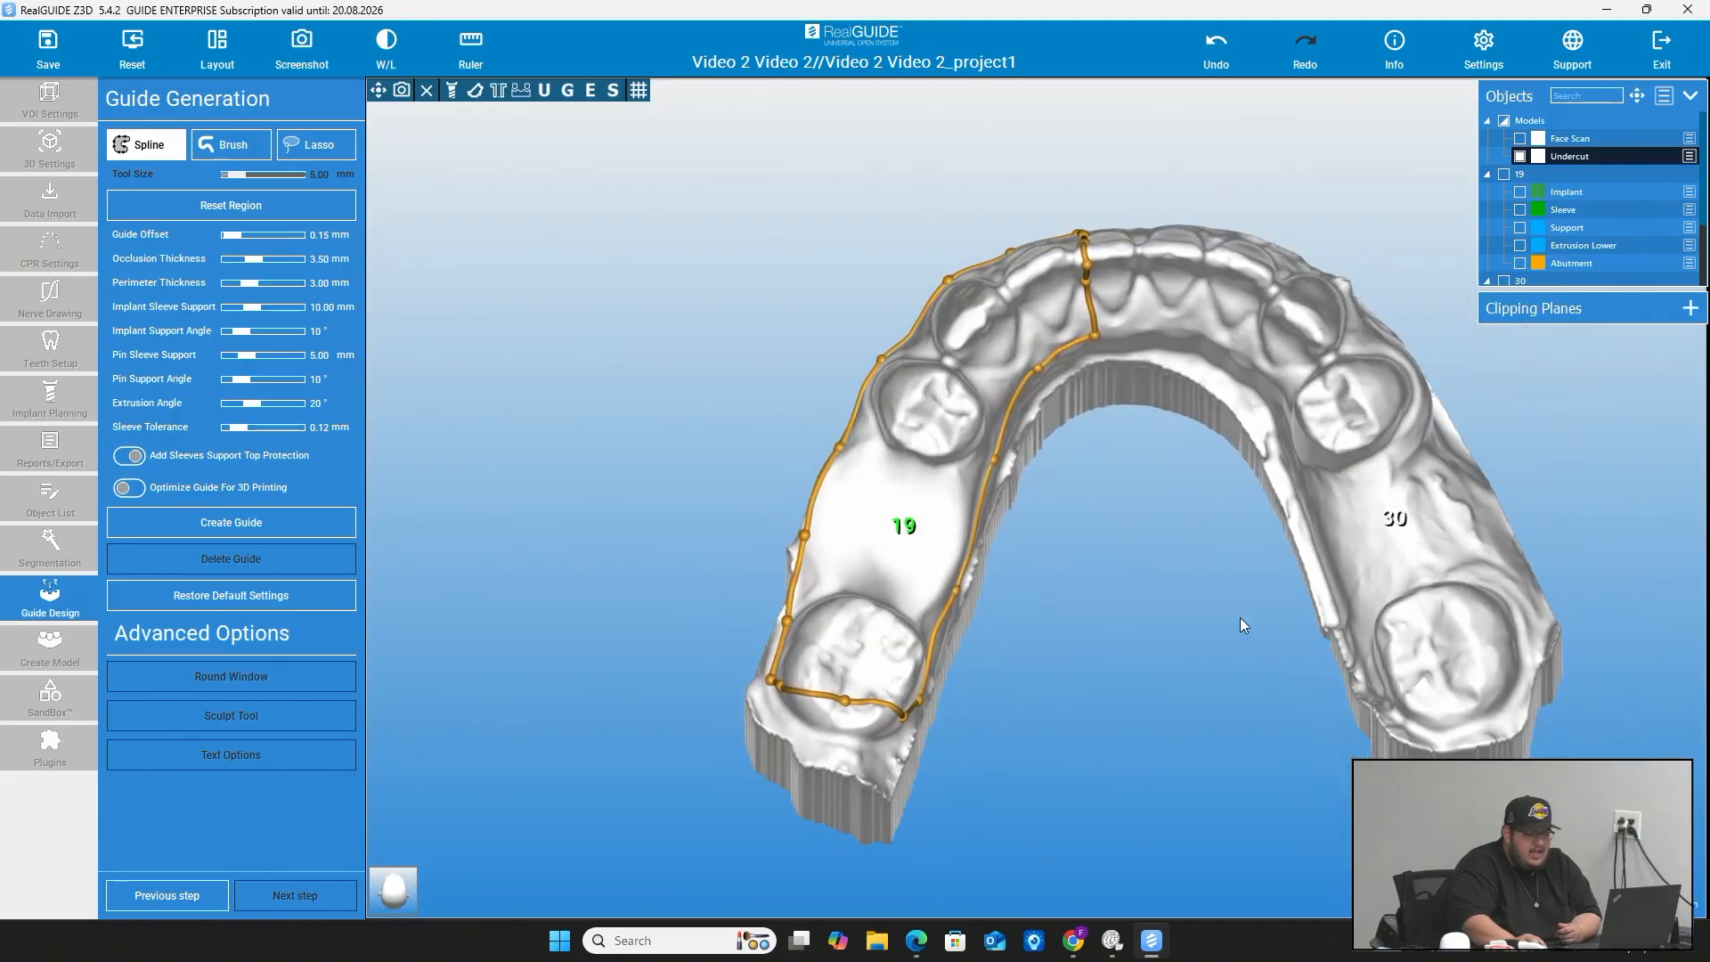
click(224, 533)
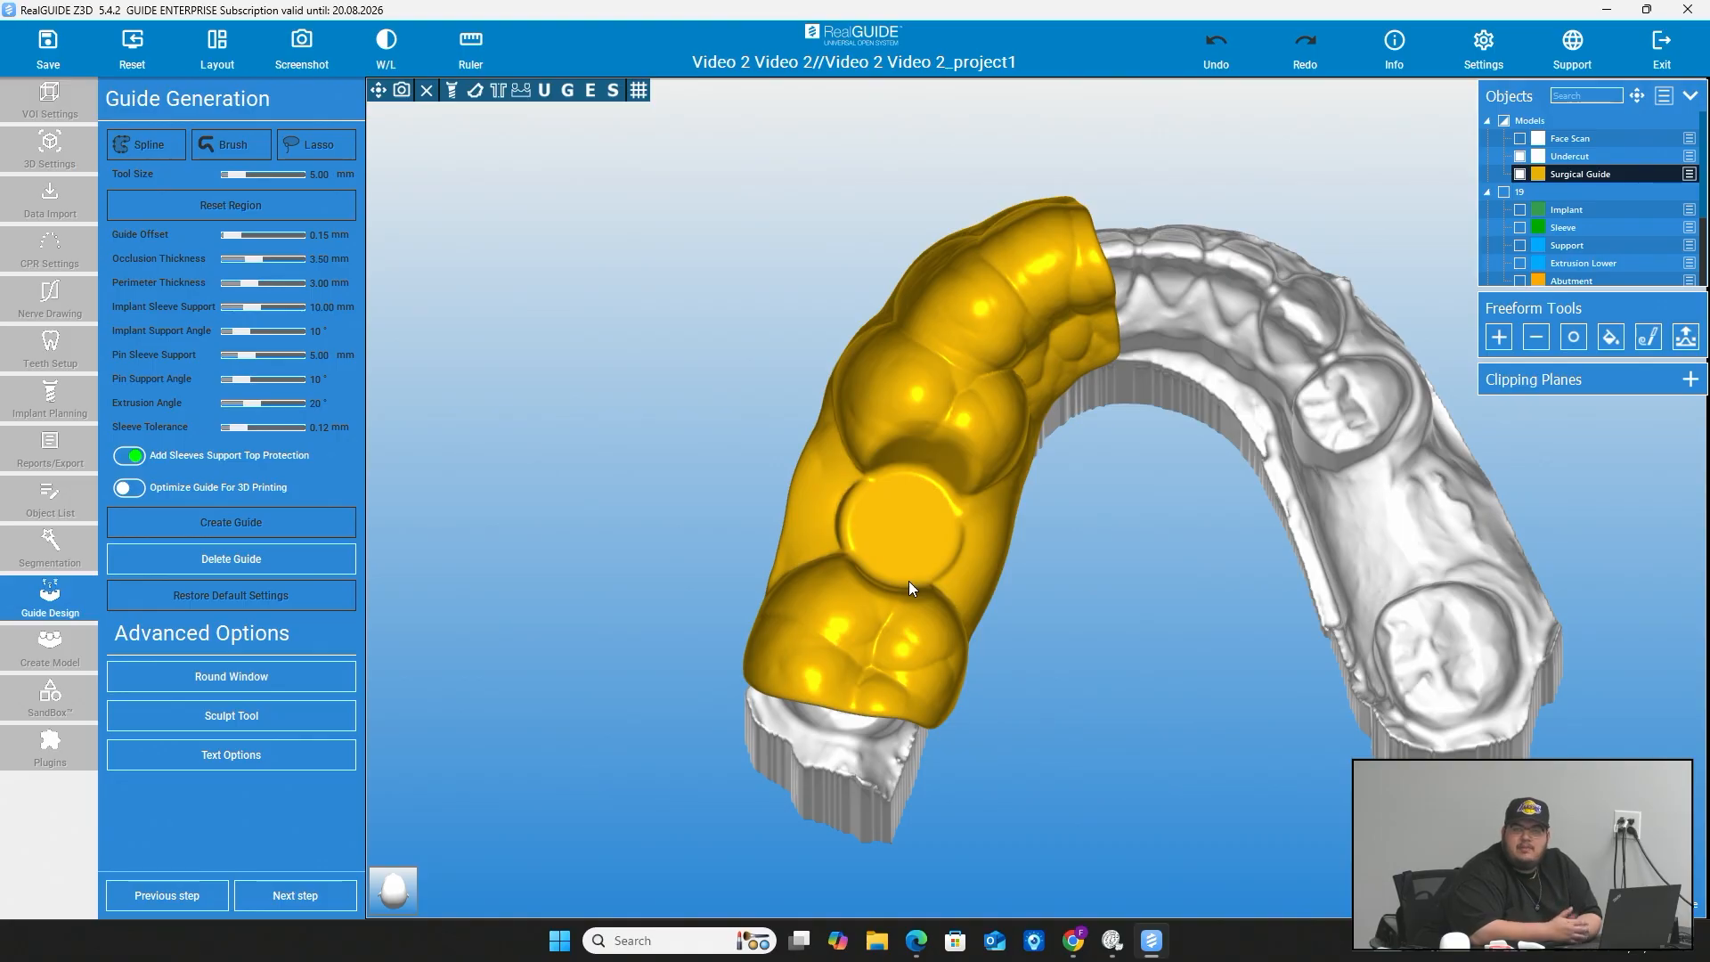
- Try a 5 mm round inspection window, 20 mm deep, in the guide just ahead of the premolar, and undo it
drag(1098, 572, 1161, 415)
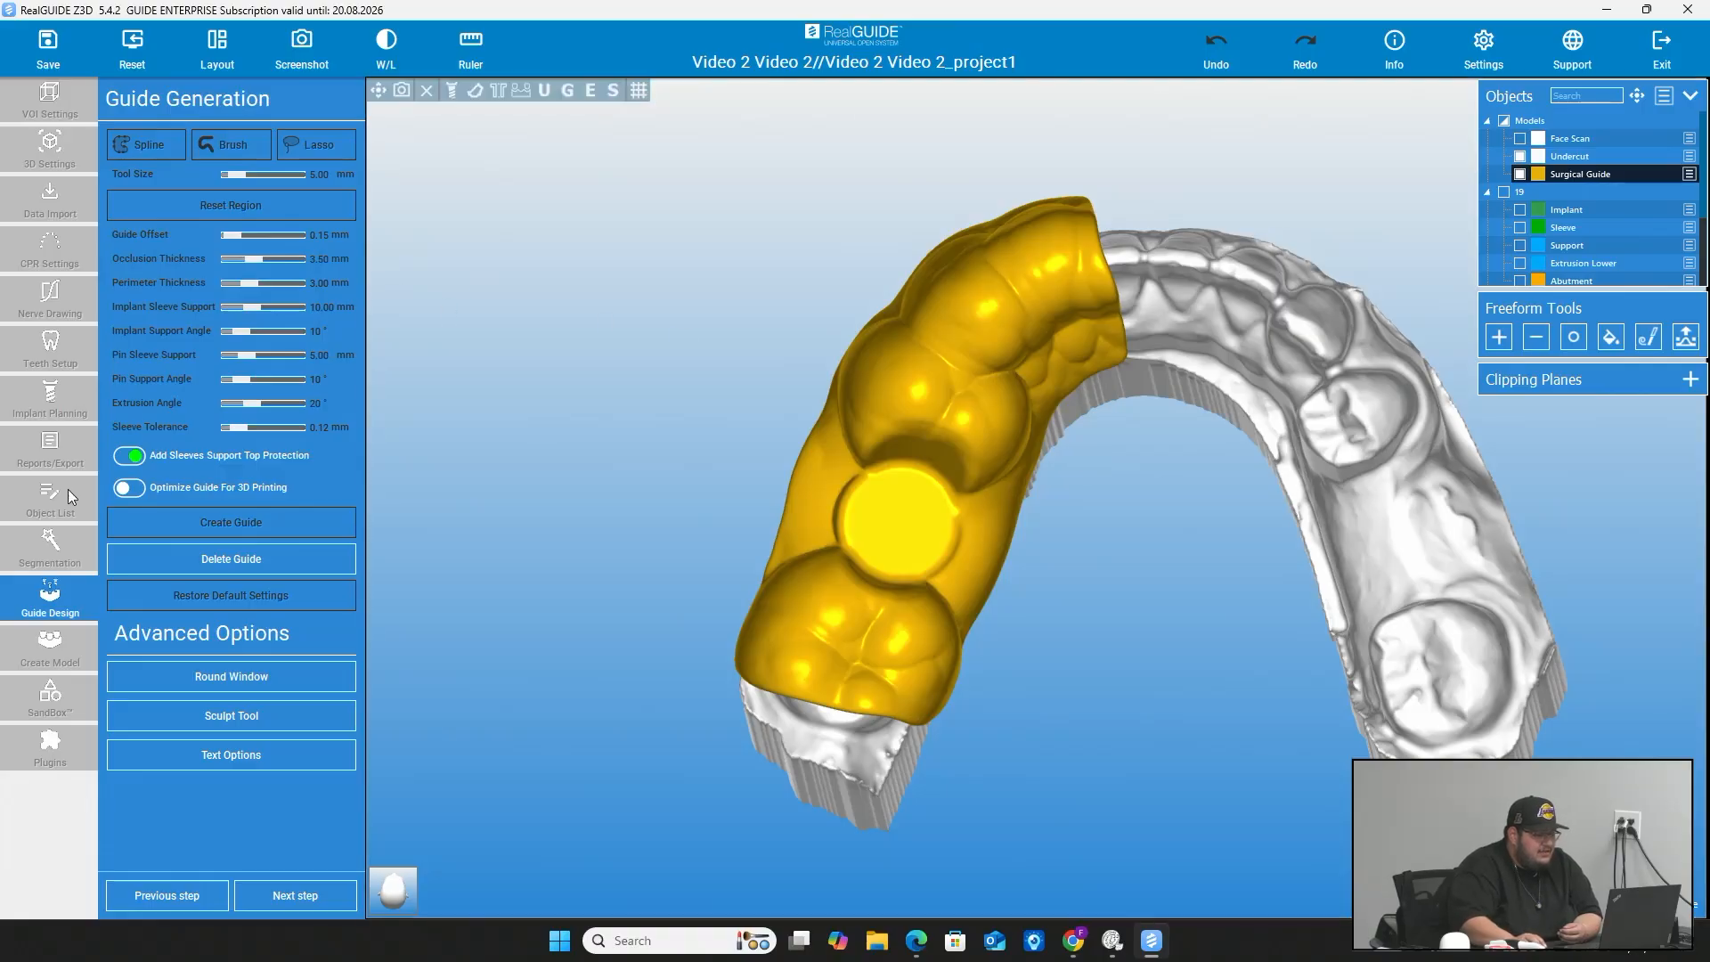
click(210, 681)
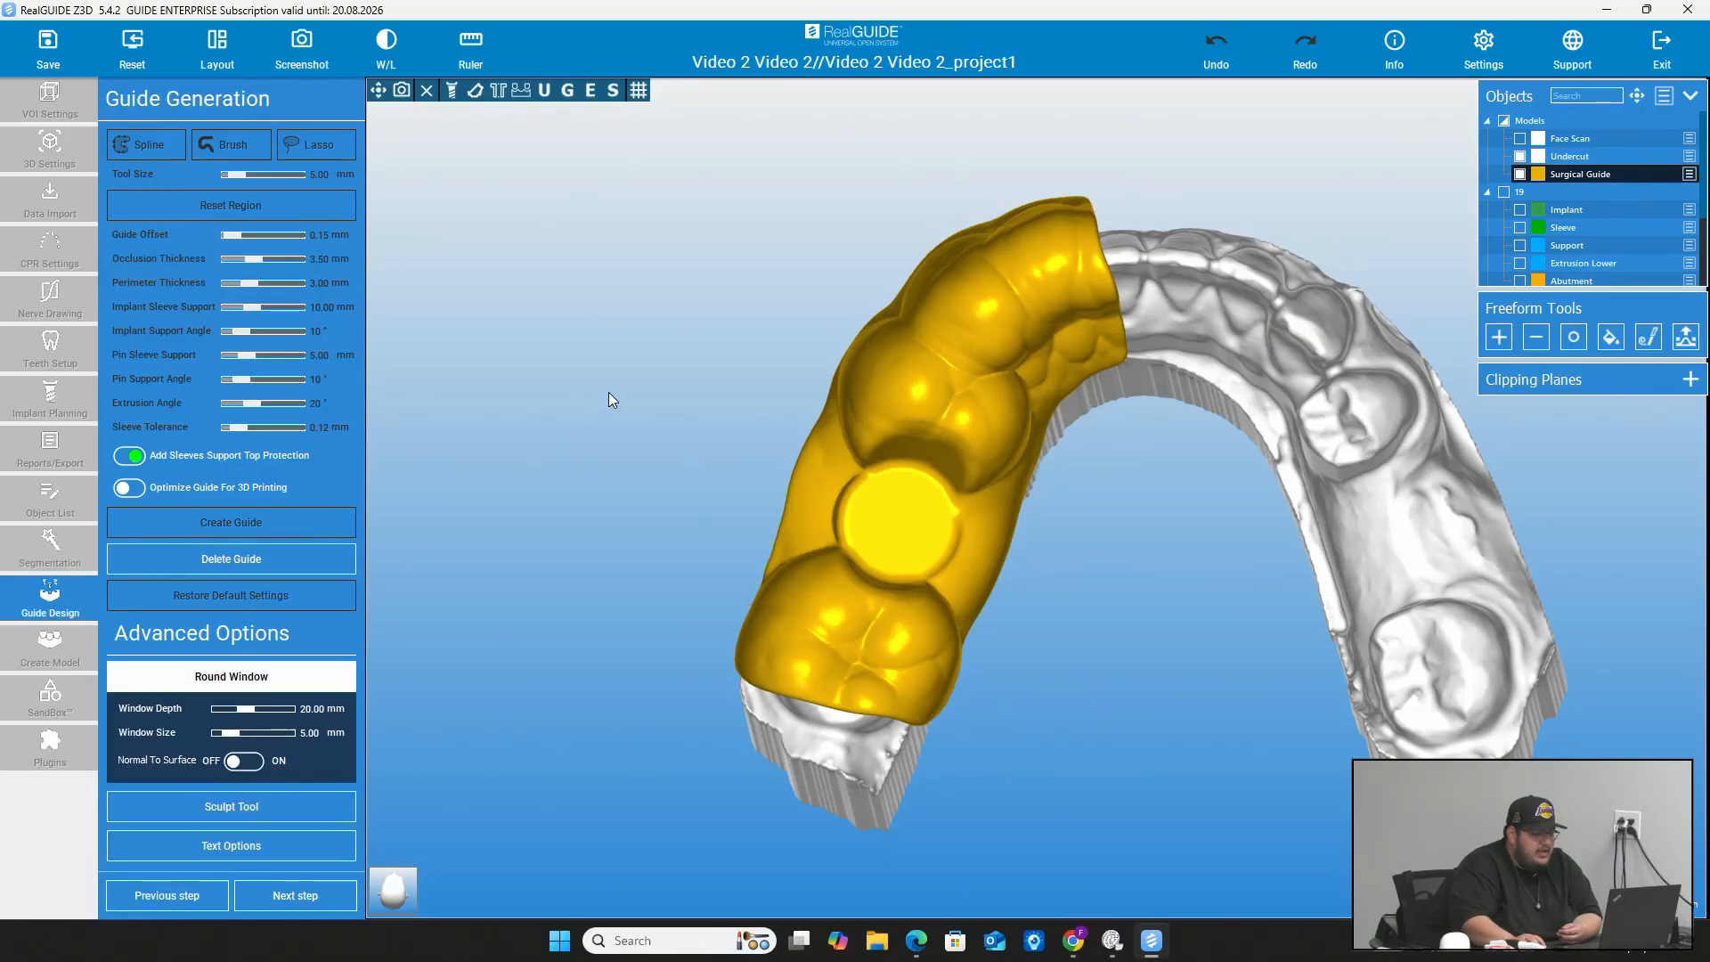
click(951, 290)
right_drag(742, 405, 928, 359)
right_drag(1160, 536, 1068, 486)
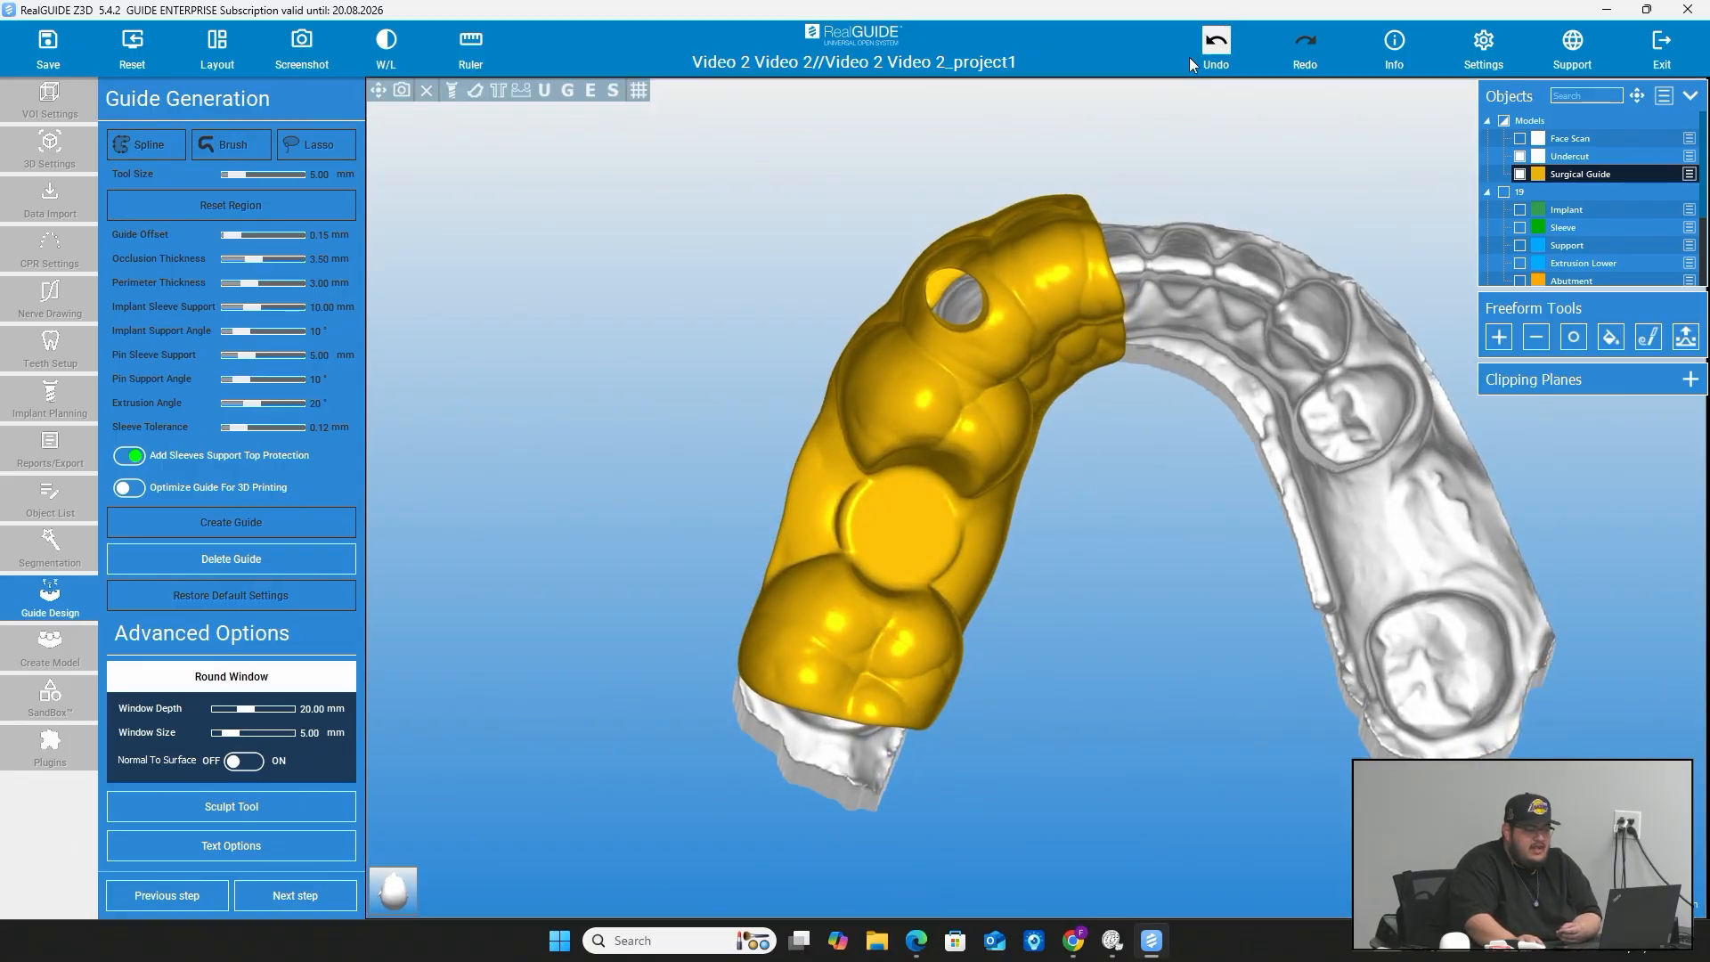
click(1215, 46)
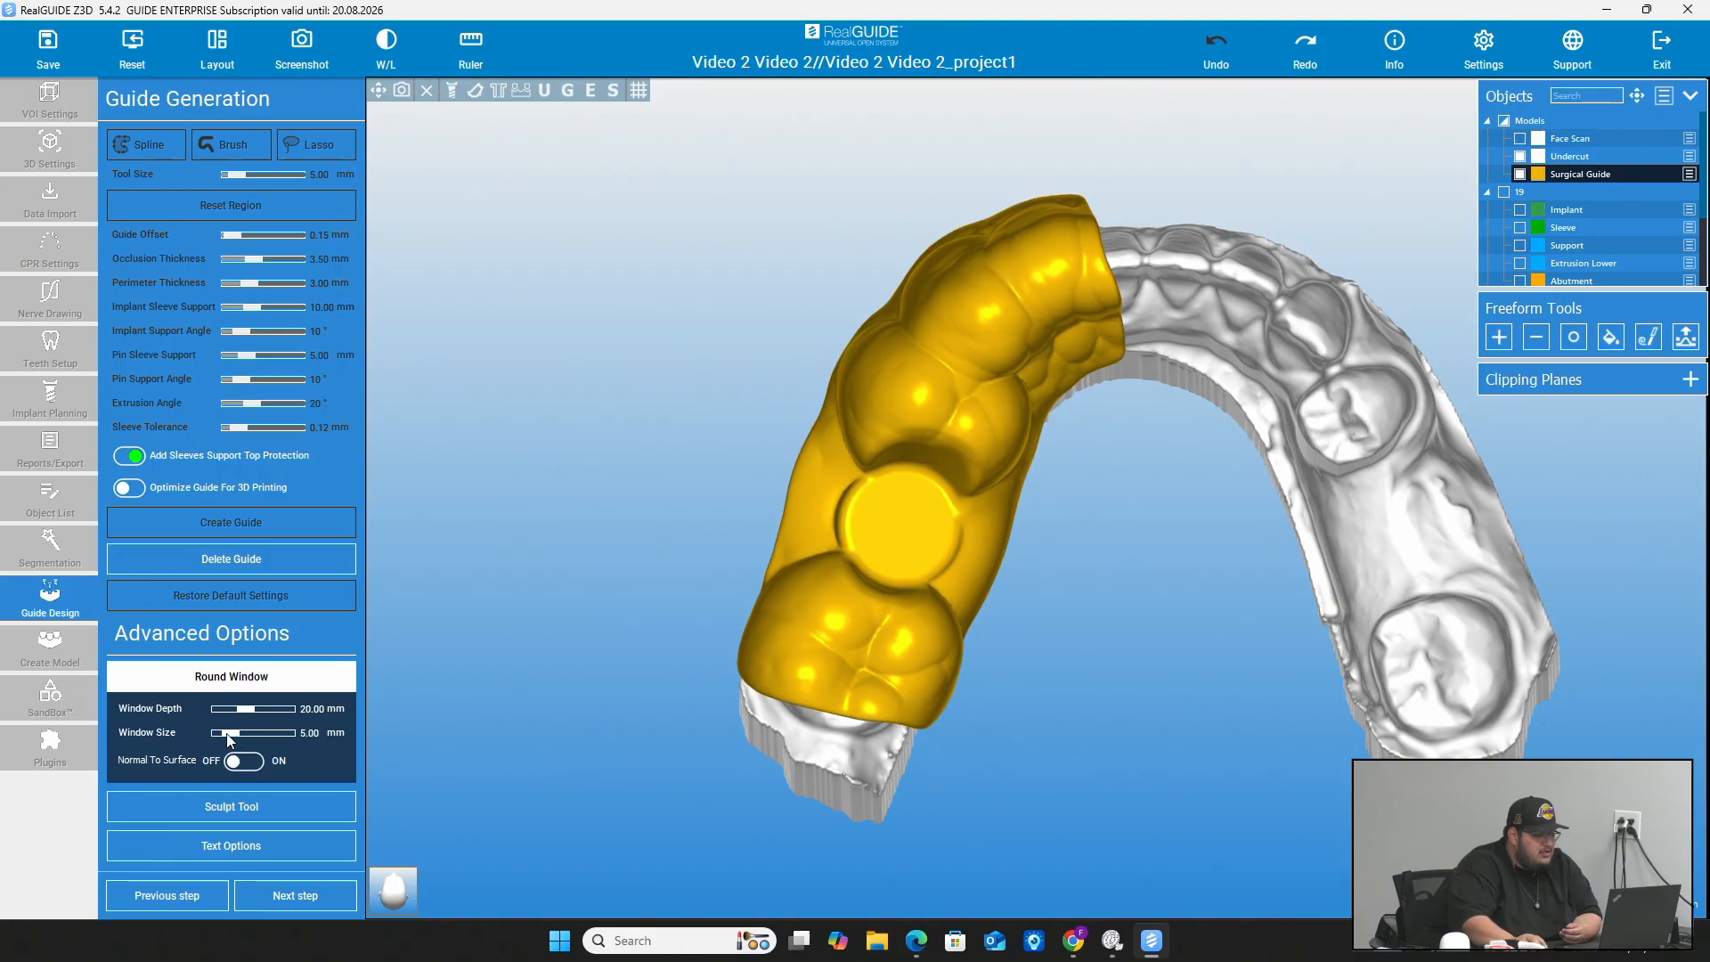
- Set the round window size to 11.51 mm and try its placement over the teeth ahead of the premolar
drag(226, 734, 241, 732)
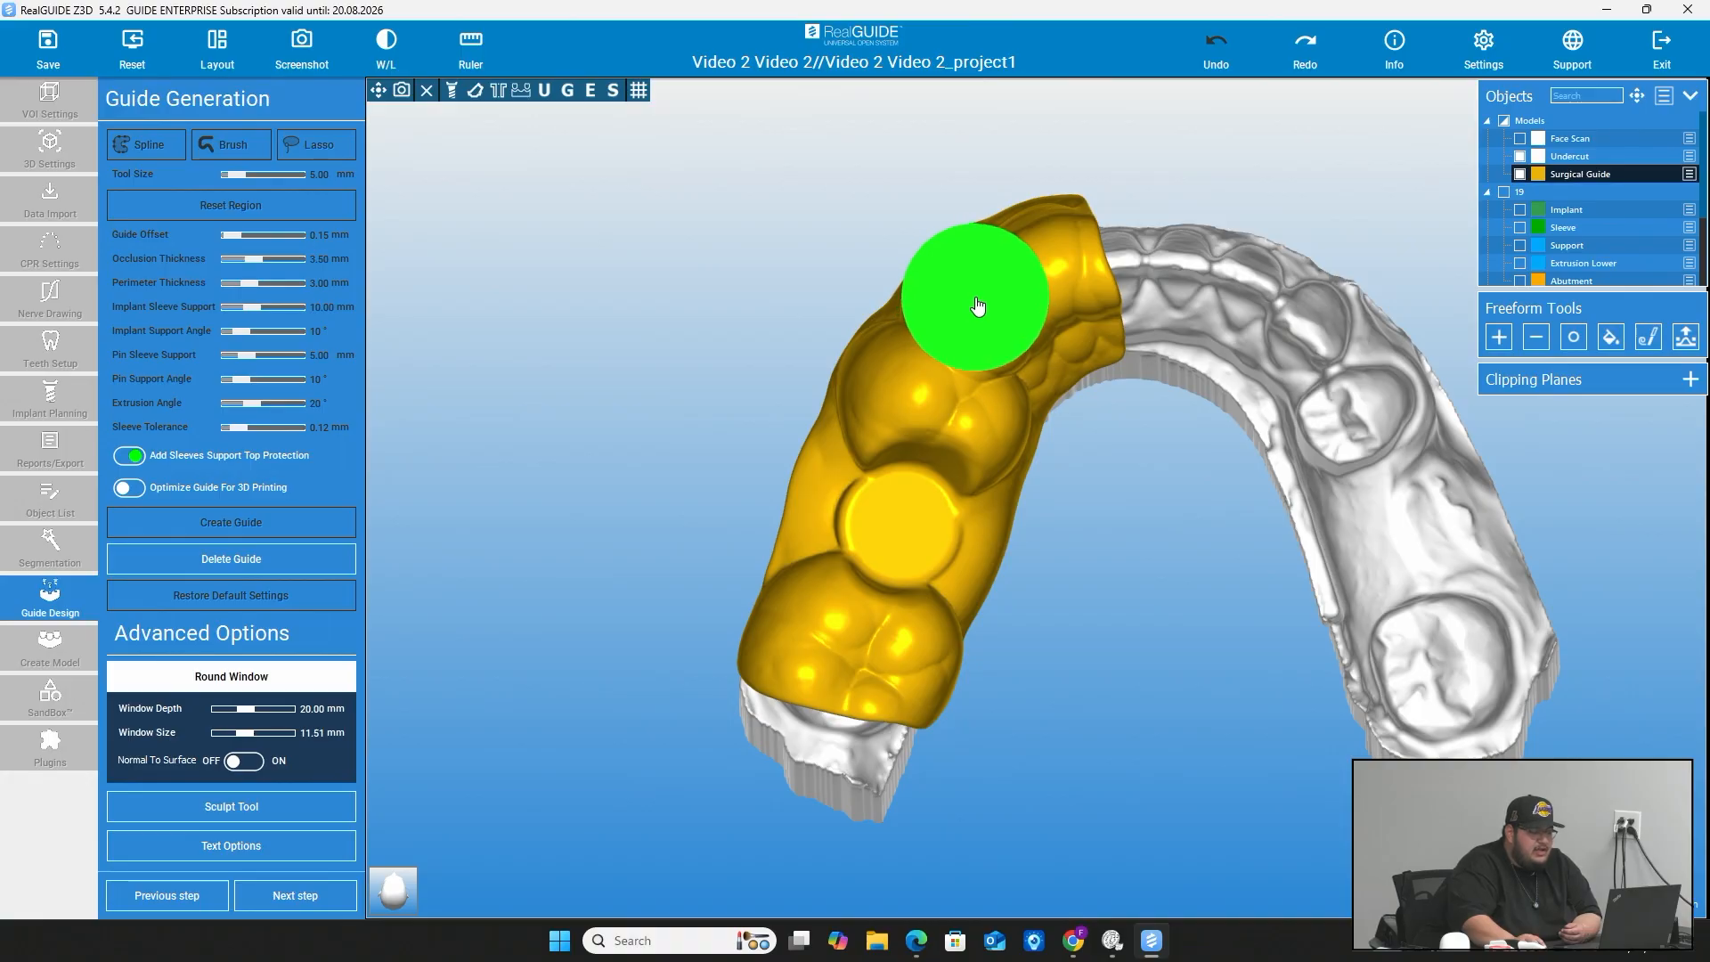
drag(682, 226, 992, 362)
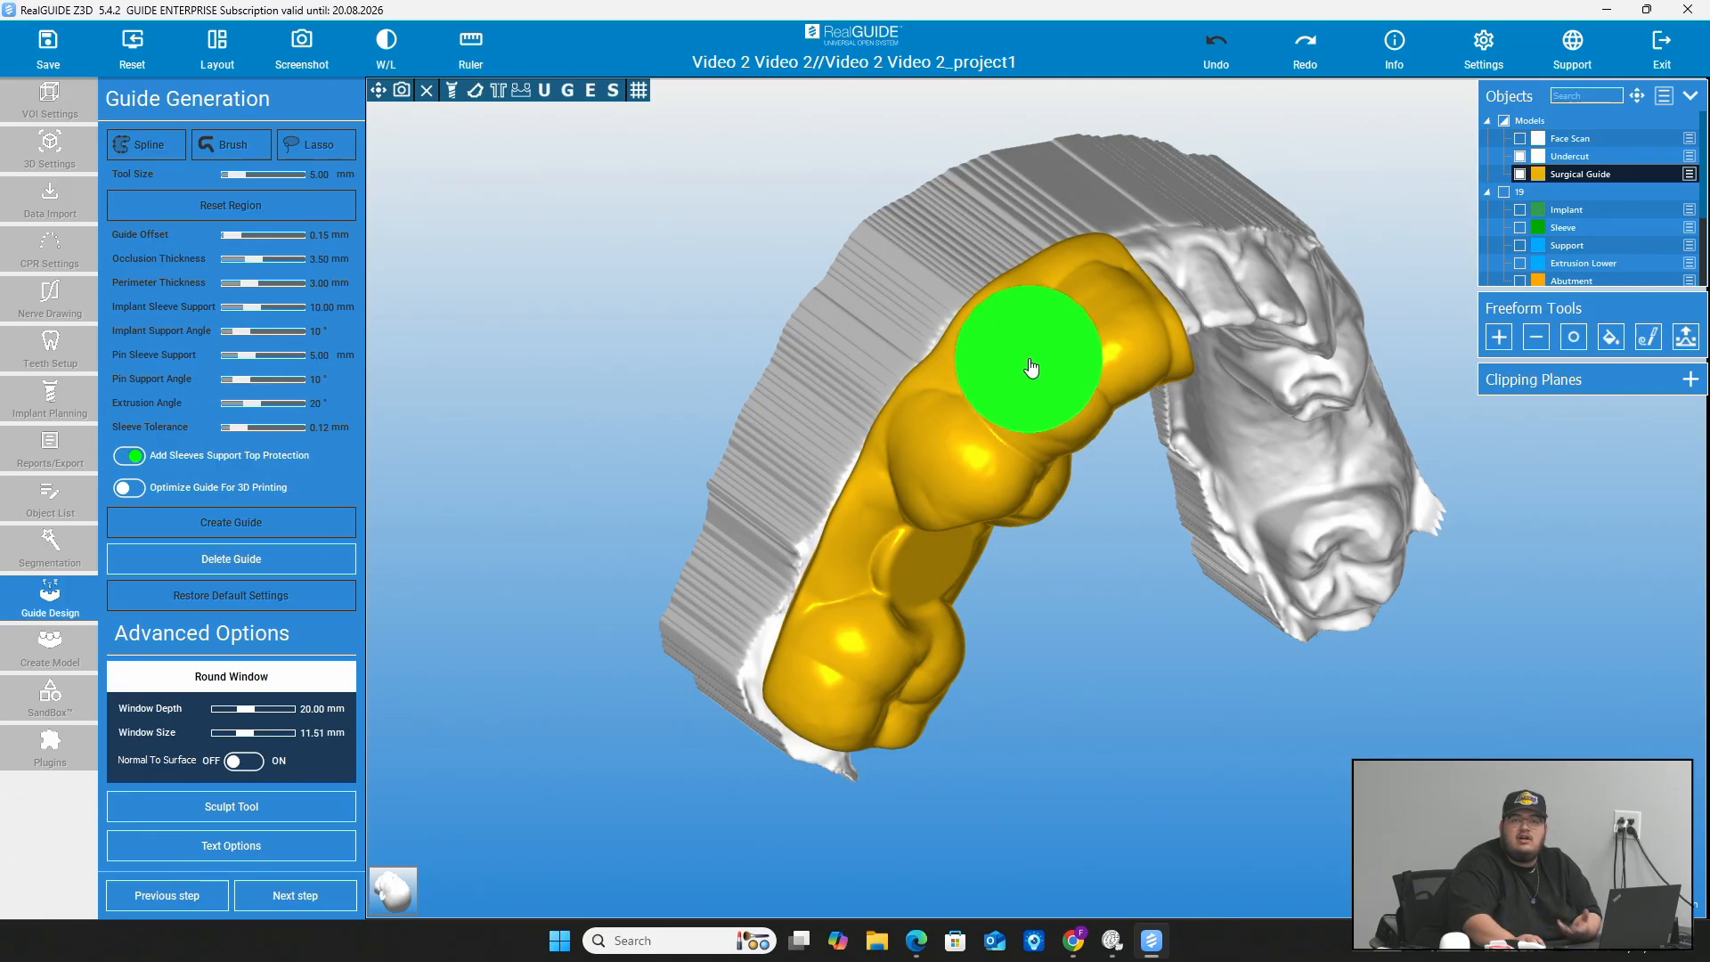
click(1030, 368)
drag(1129, 506, 916, 431)
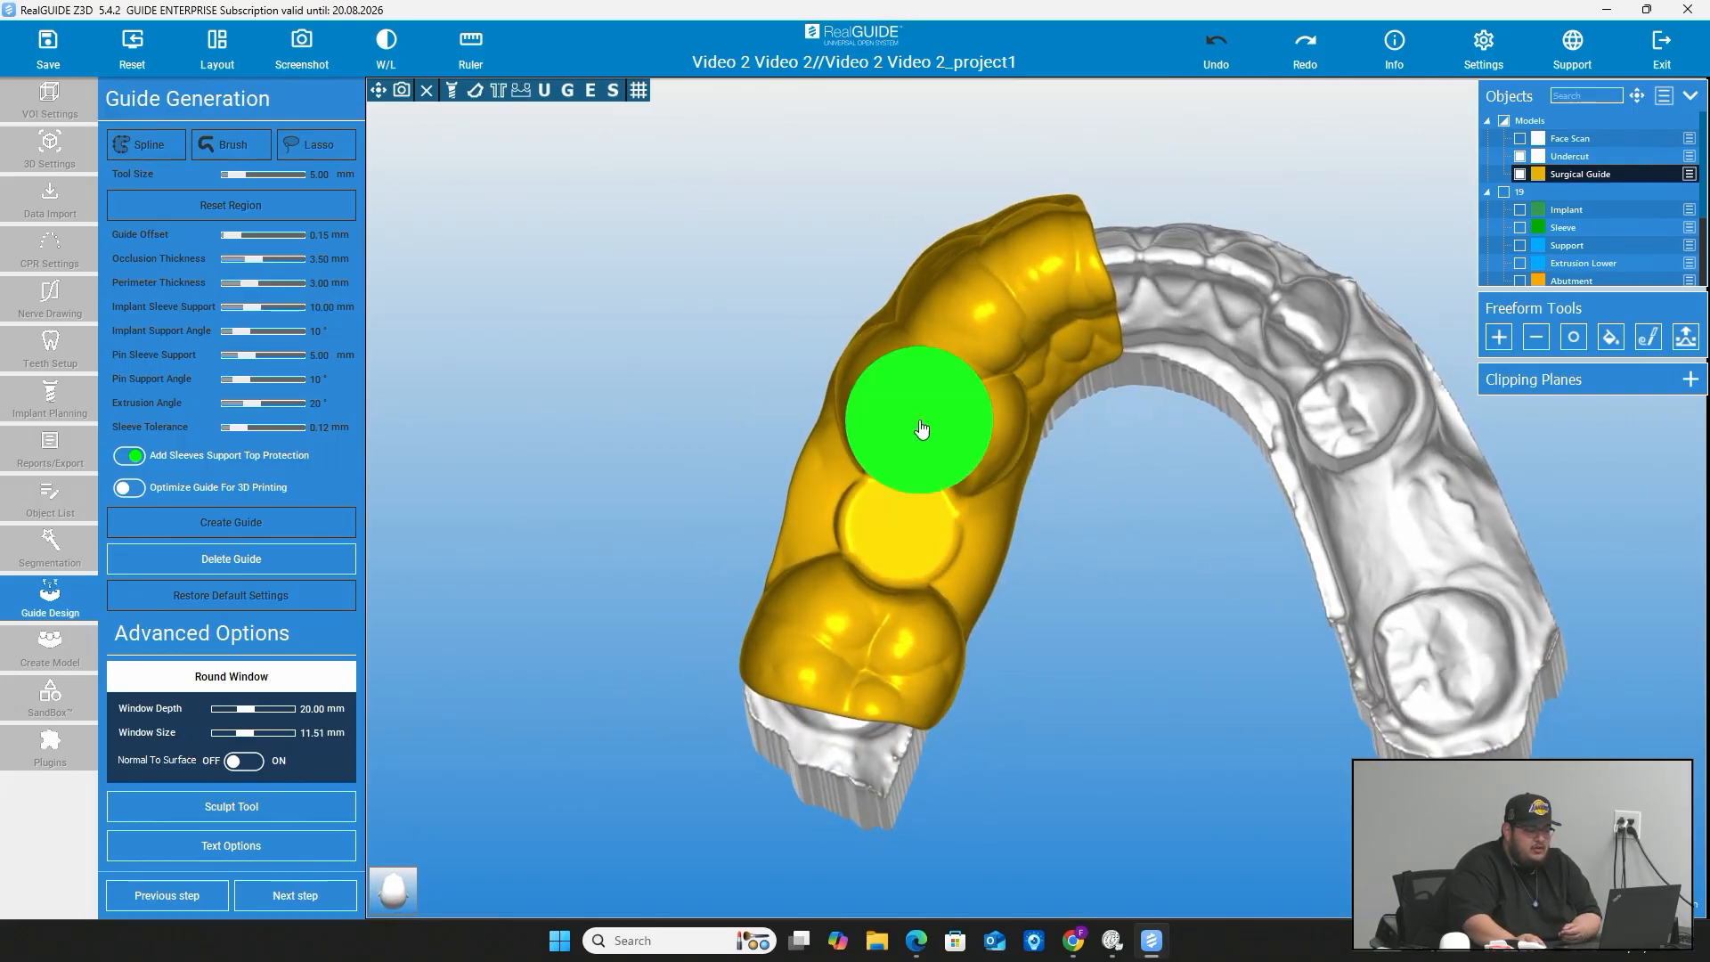
- Try an 11.51 mm window, 20 mm deep, over the teeth ahead of the premolar, inspect the cut and undo it
click(987, 273)
drag(1104, 598, 1407, 891)
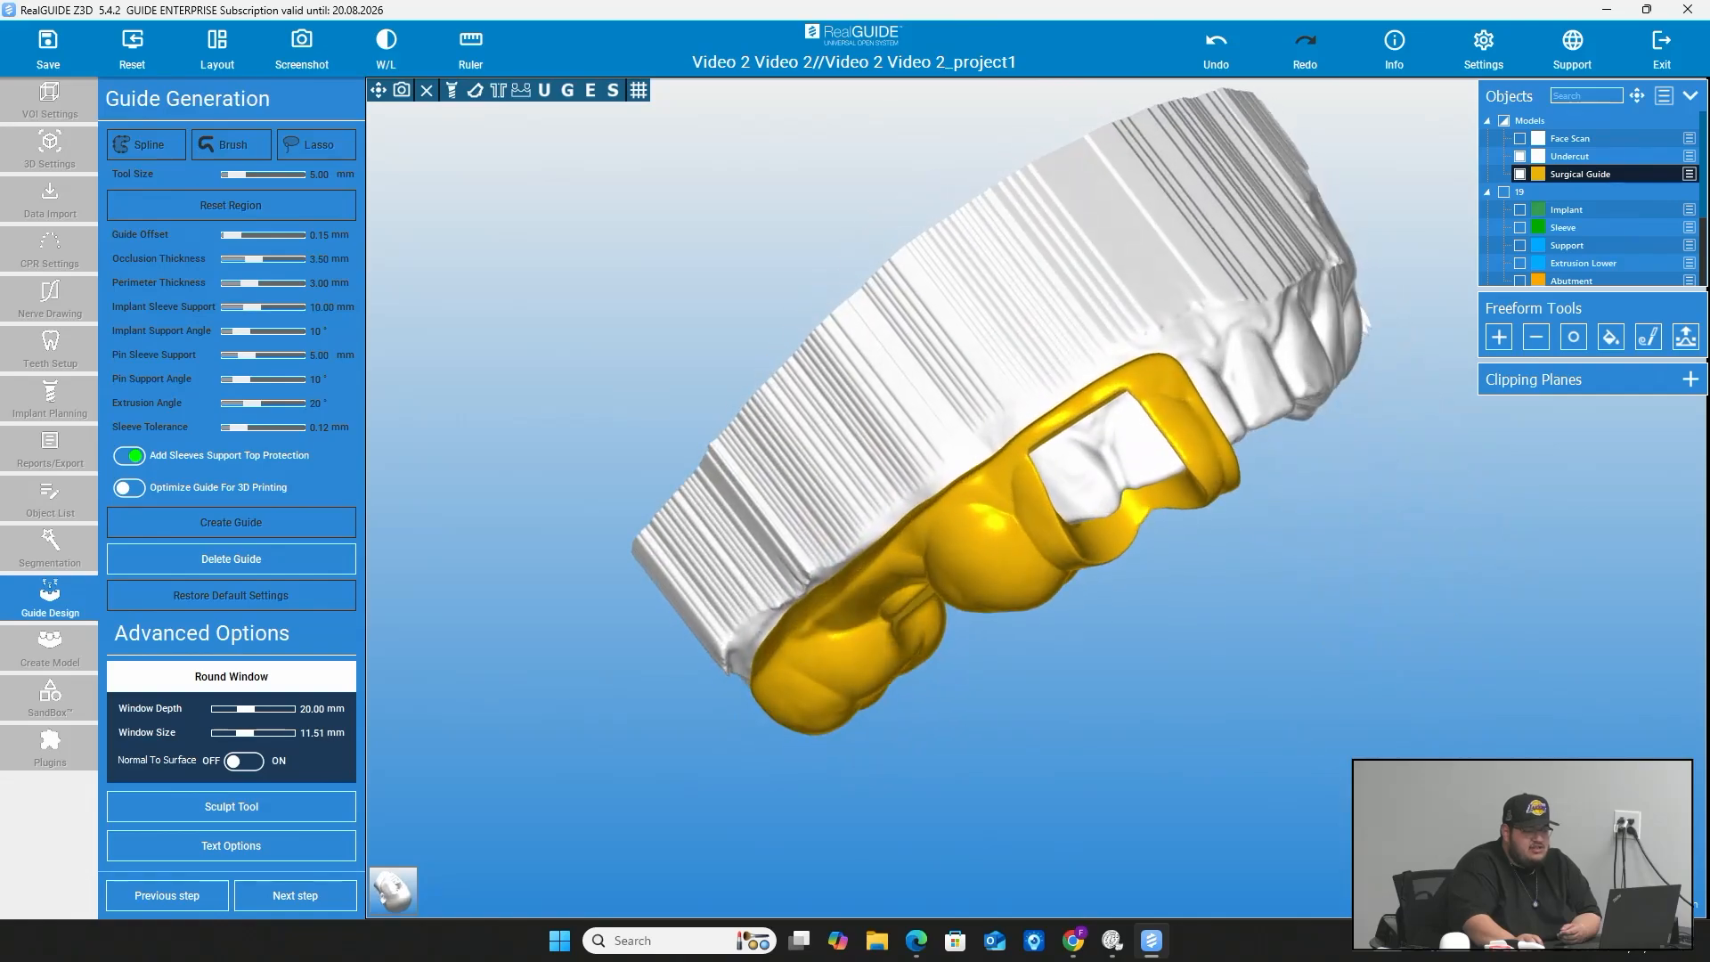
scroll(1211, 664, up, 3)
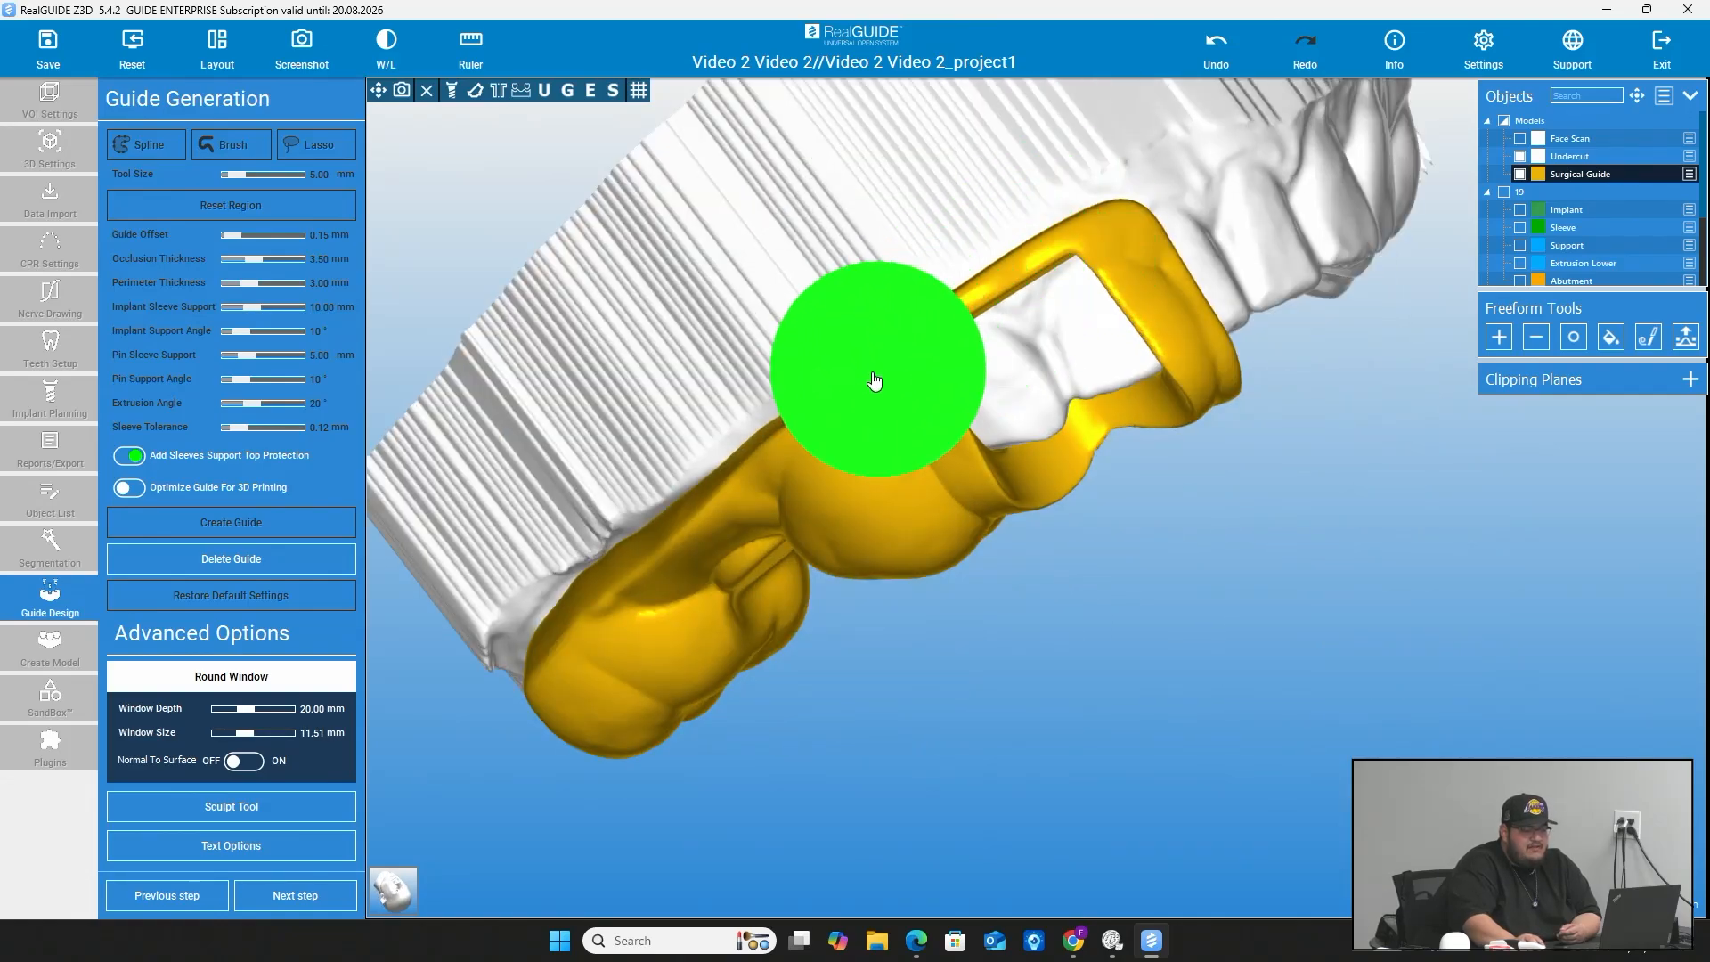
drag(1322, 684, 1283, 628)
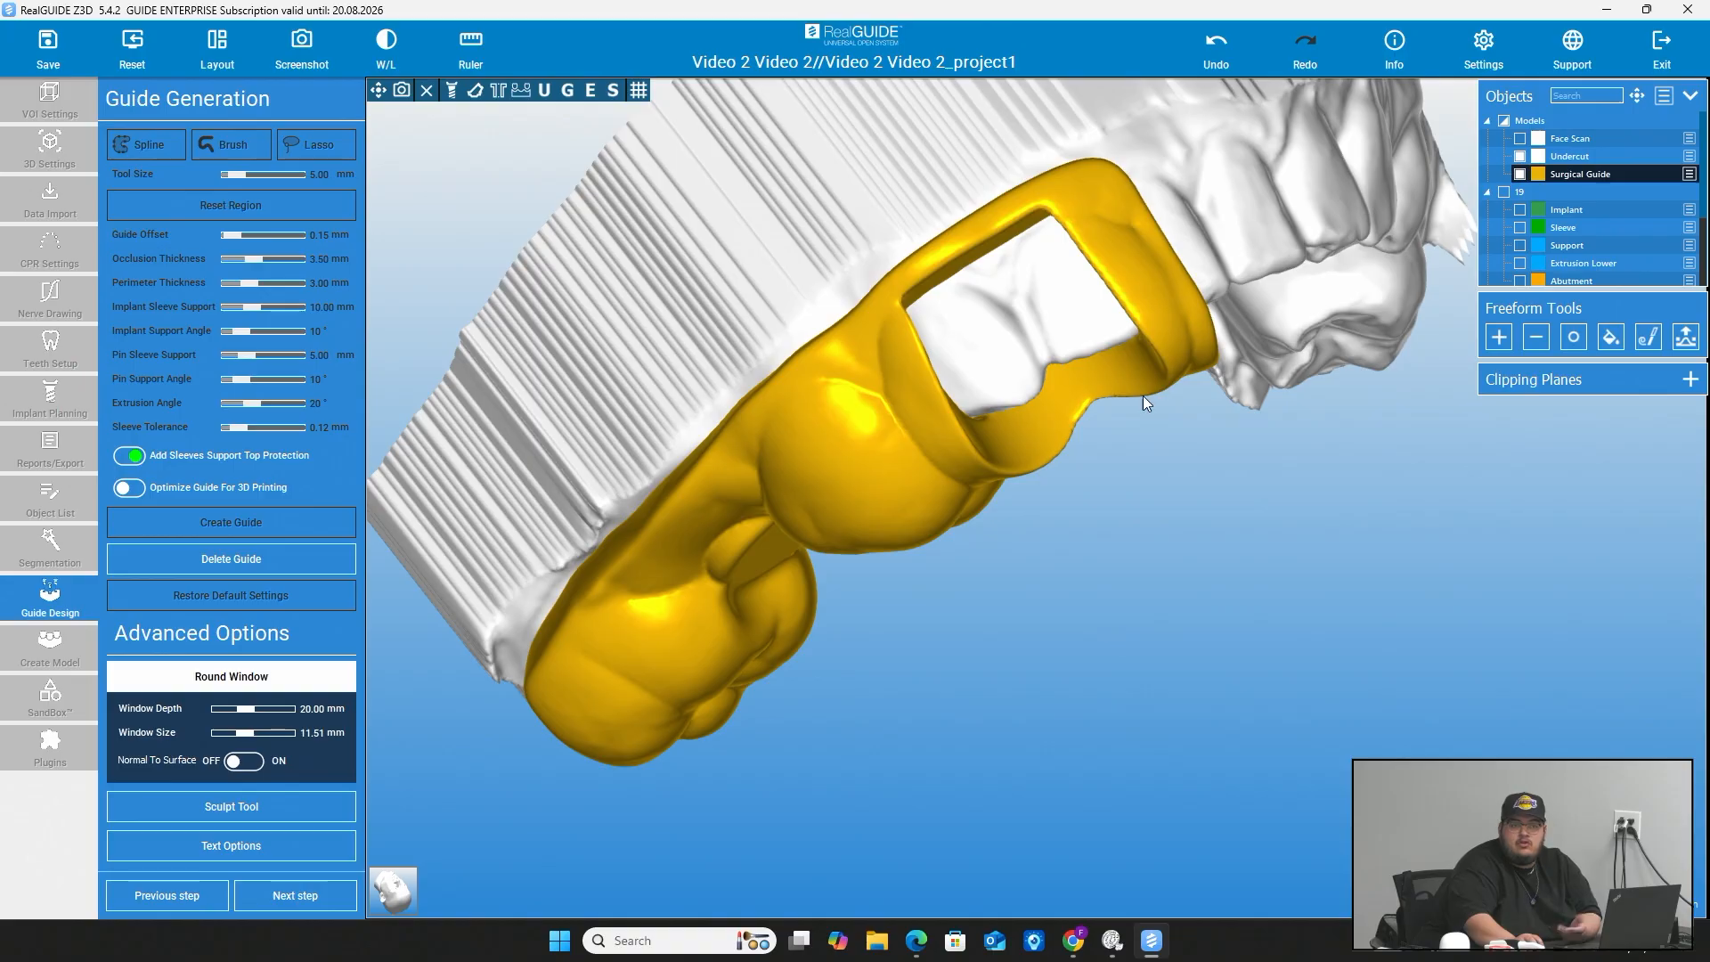
click(1225, 59)
- Set the window depth to 14.72 mm and cut the inspection window over the teeth ahead of the premolar
drag(1179, 650, 946, 419)
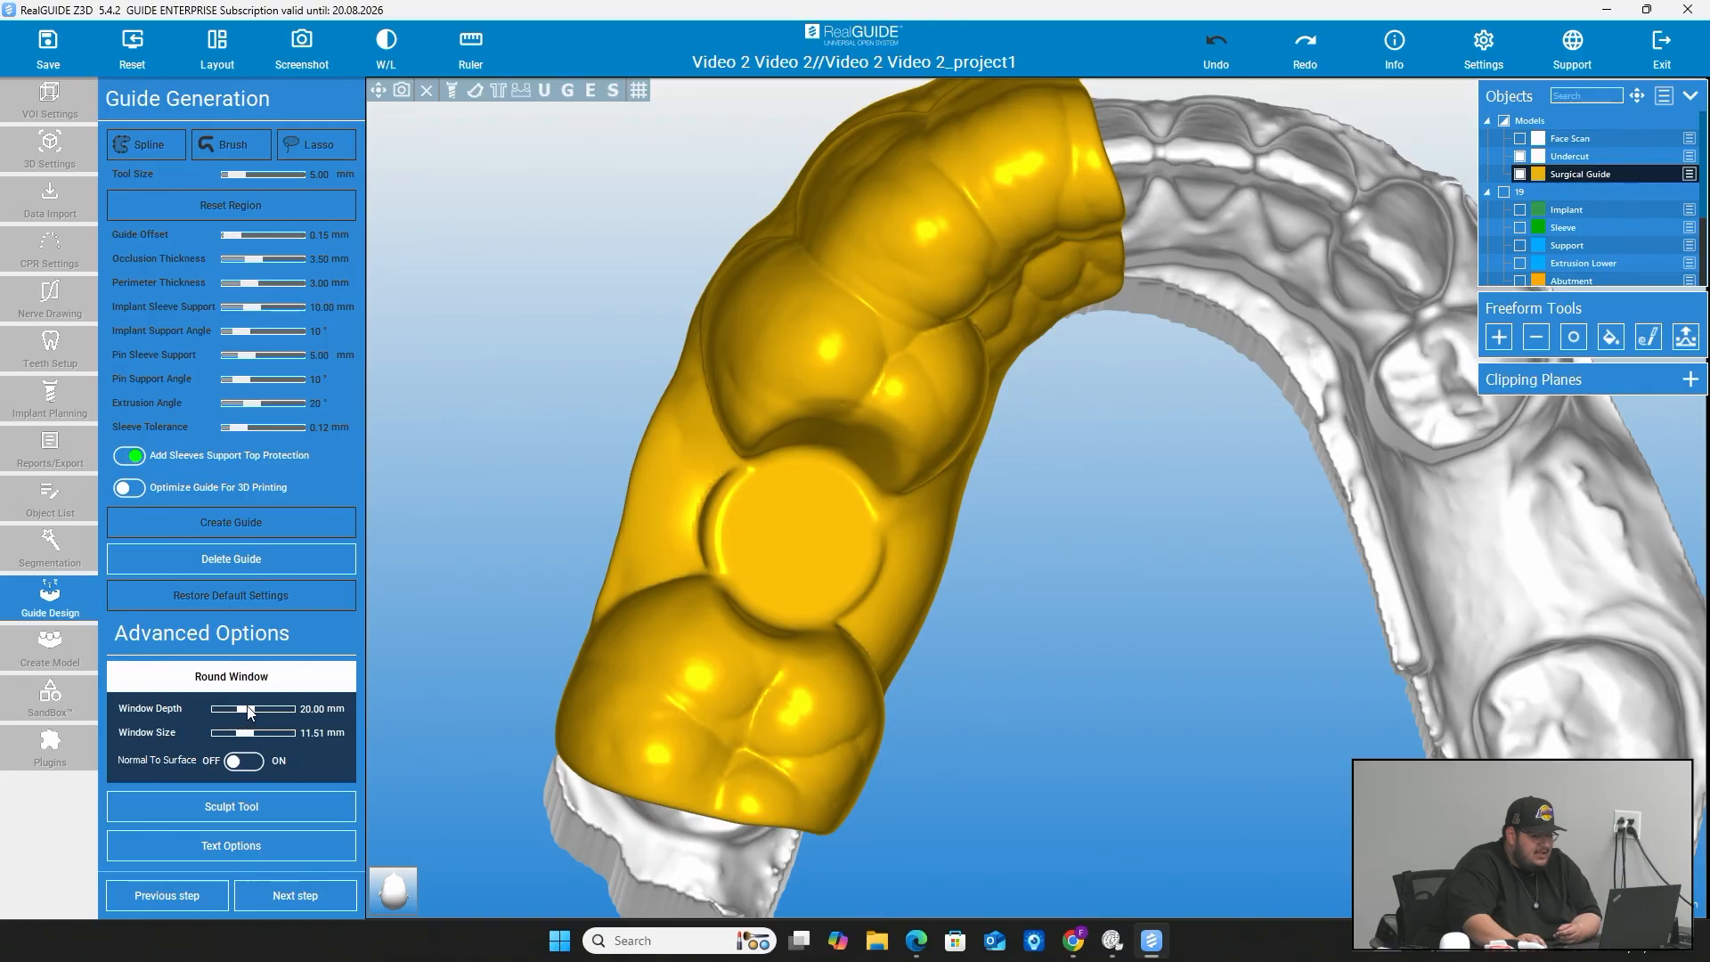
drag(247, 716, 242, 720)
scroll(1129, 572, down, 2)
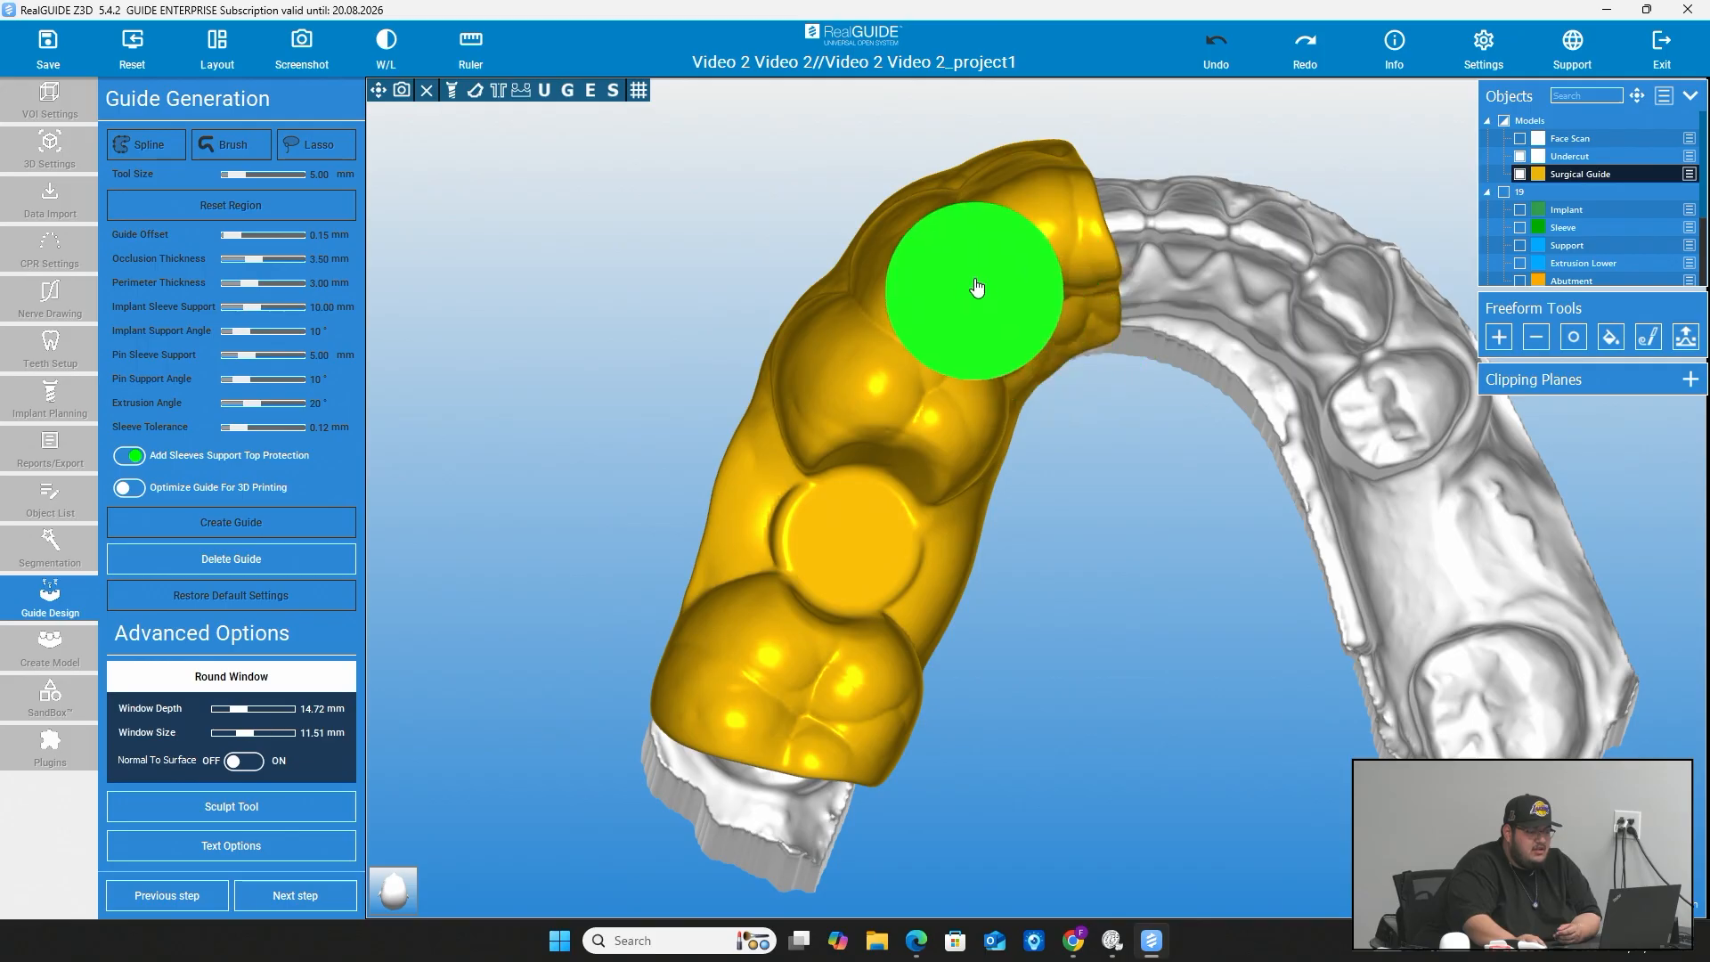
click(973, 234)
drag(1197, 628, 1450, 857)
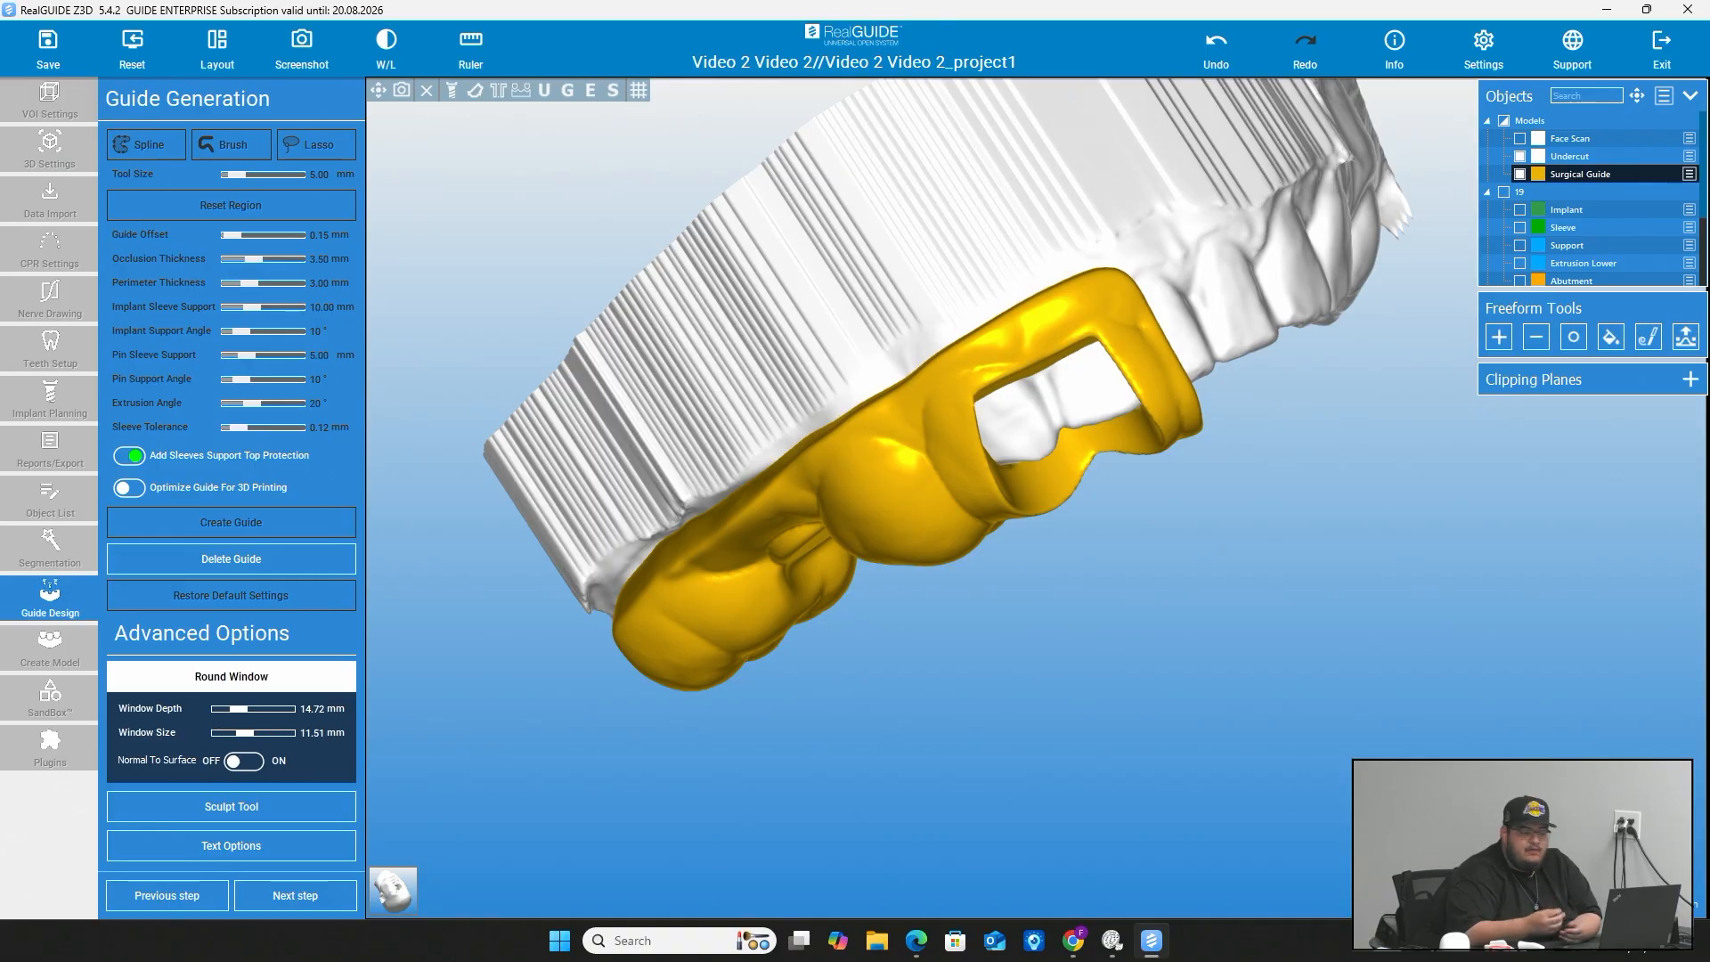
- Turn to the guide's buccal side and replace the default label text with 222 for adding to the guide
drag(1357, 600, 1024, 276)
drag(1200, 627, 914, 468)
click(232, 853)
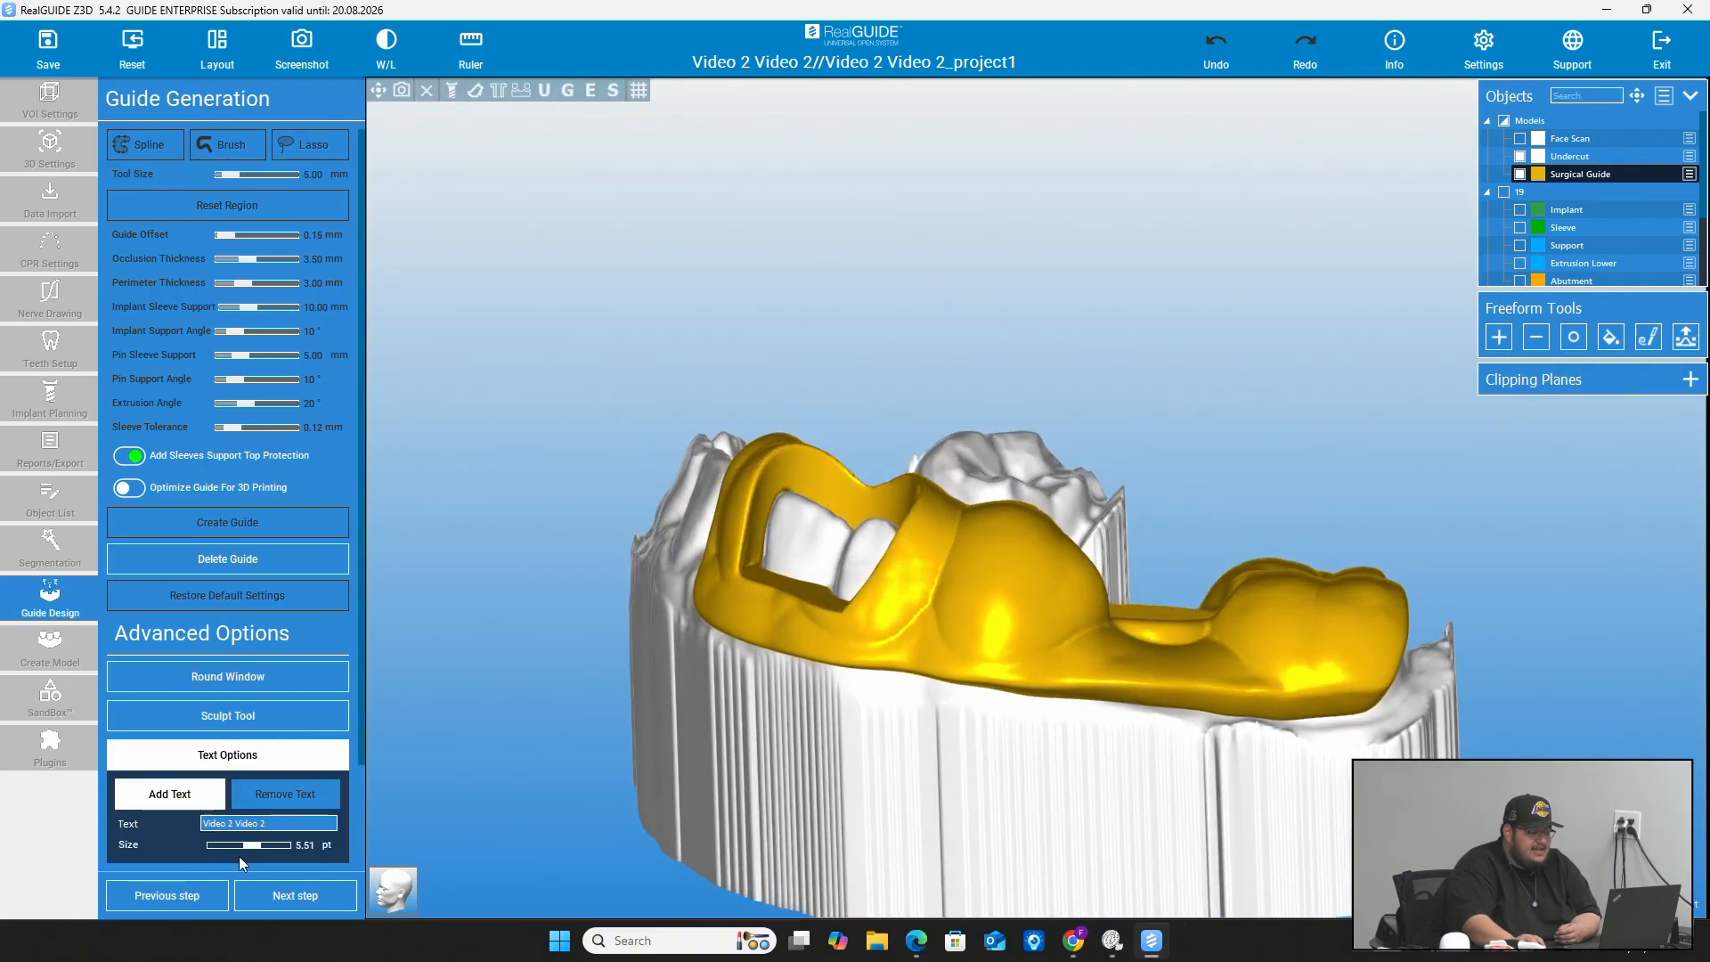
key(BackSpace)
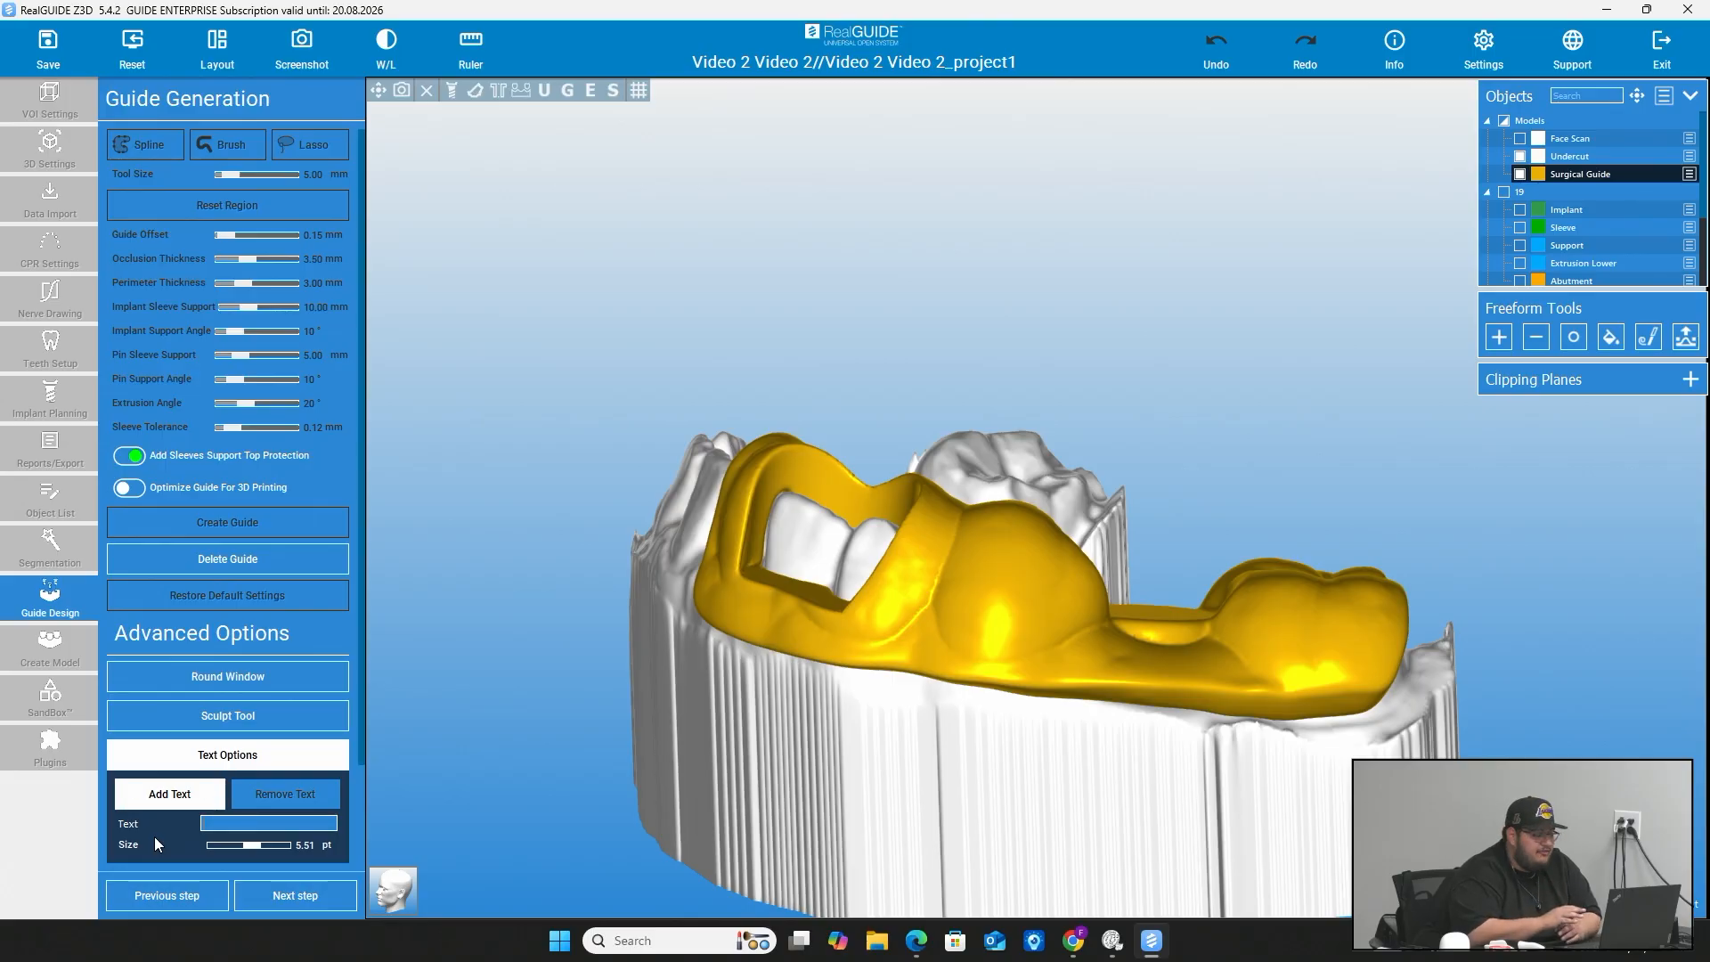
click(211, 821)
text(222)
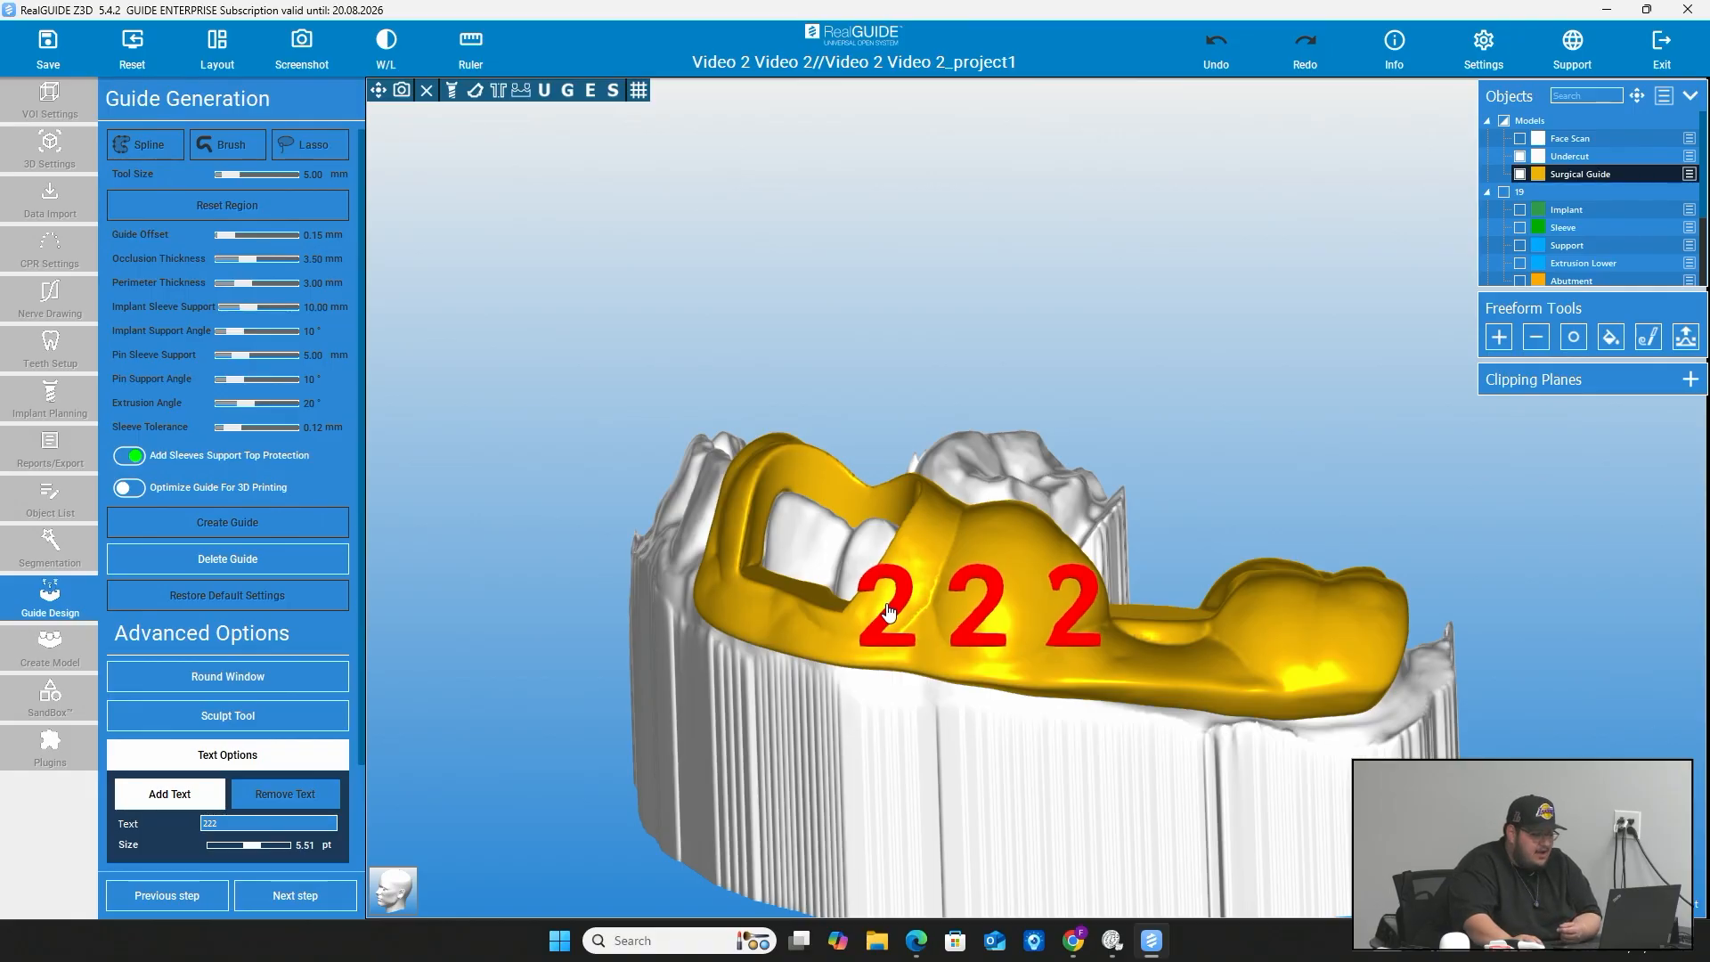
- Place the engraved label 222 on the guide's buccal surface behind the inspection window, with size 2.21 pt and spacing 0.40 pt
drag(264, 843, 244, 851)
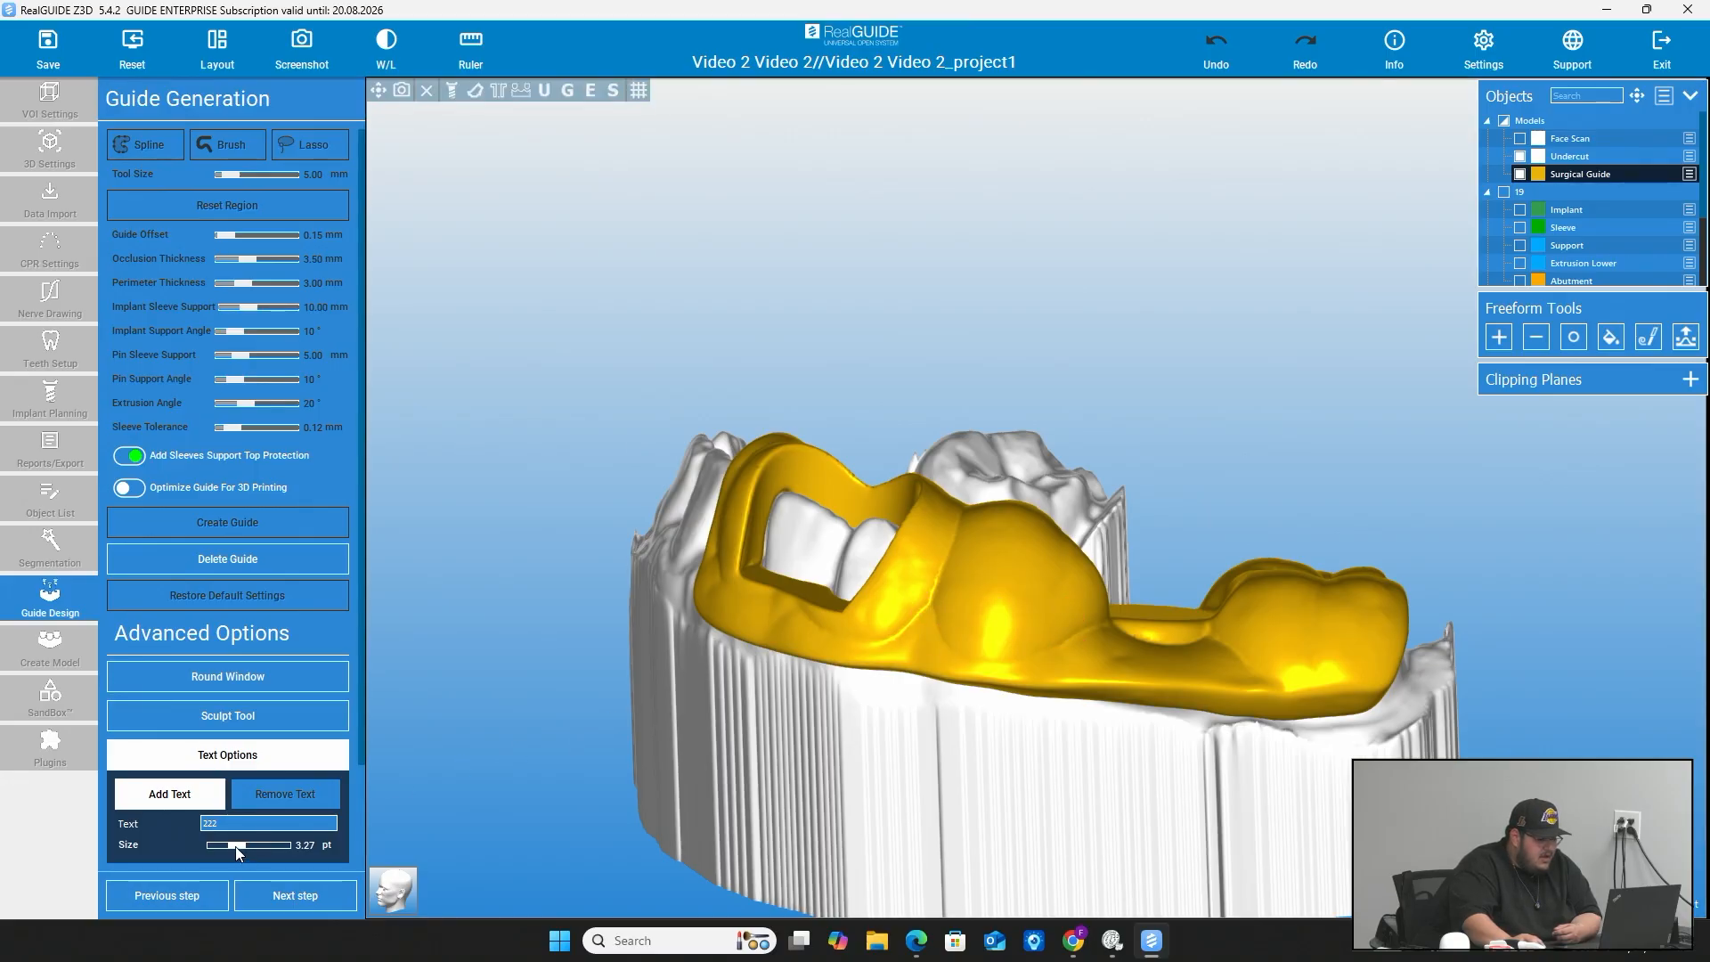
drag(235, 846, 229, 846)
drag(365, 707, 367, 788)
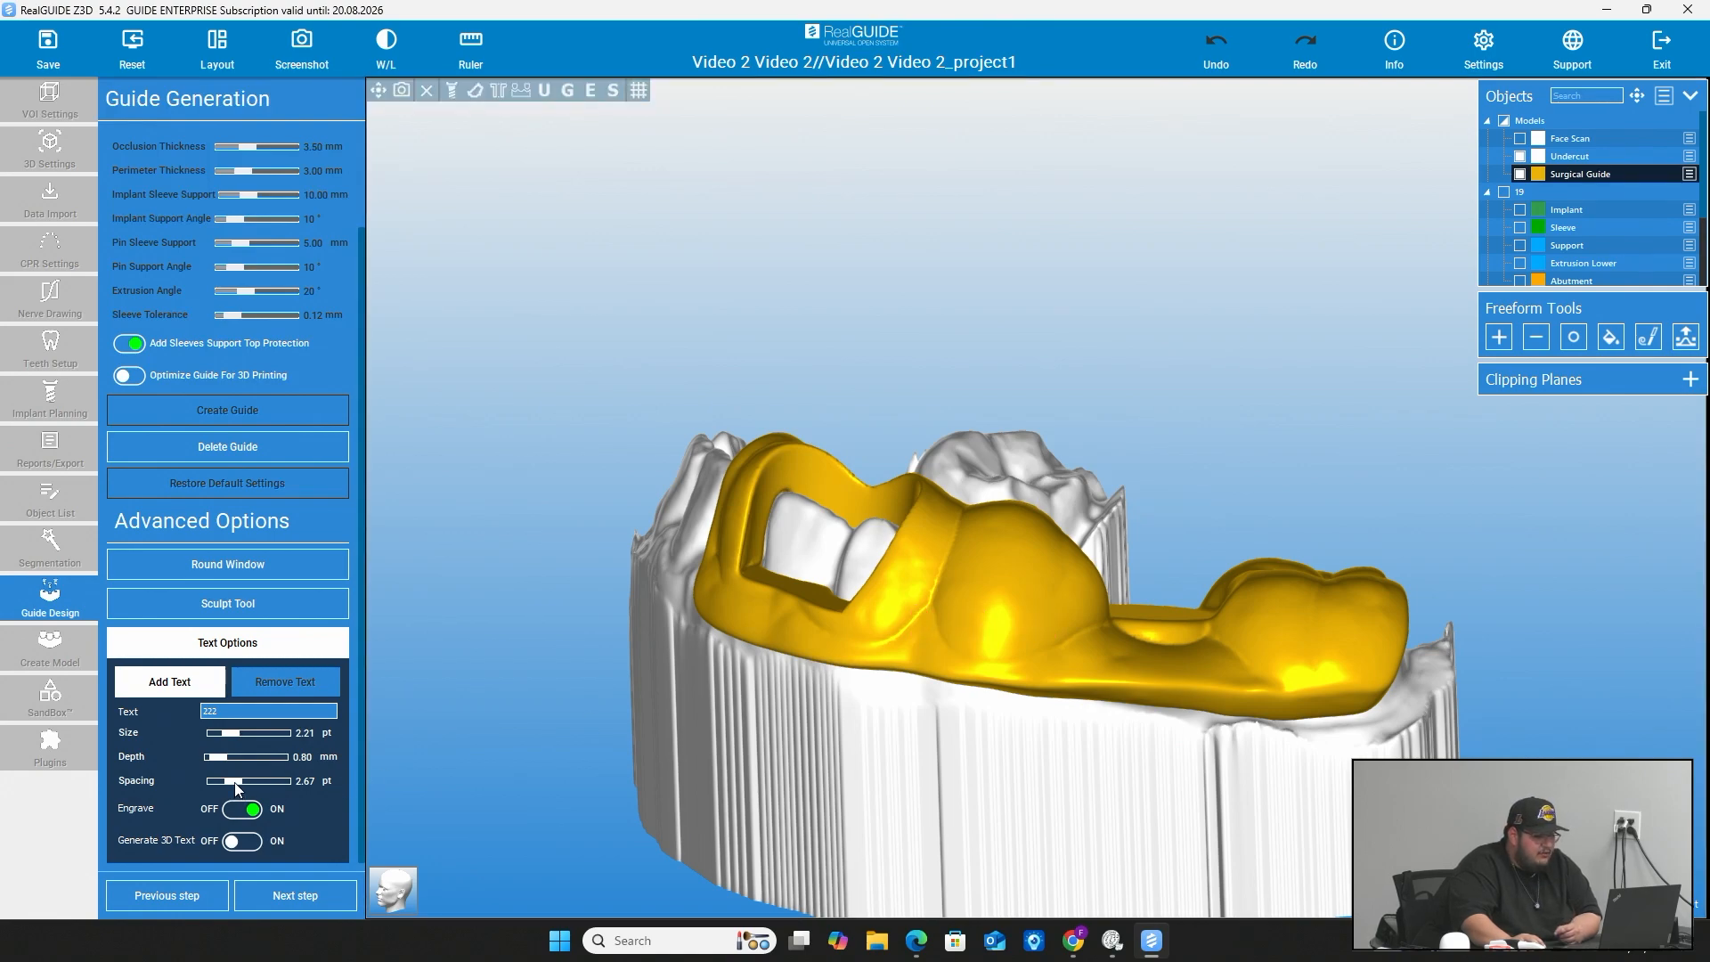
drag(234, 782, 220, 782)
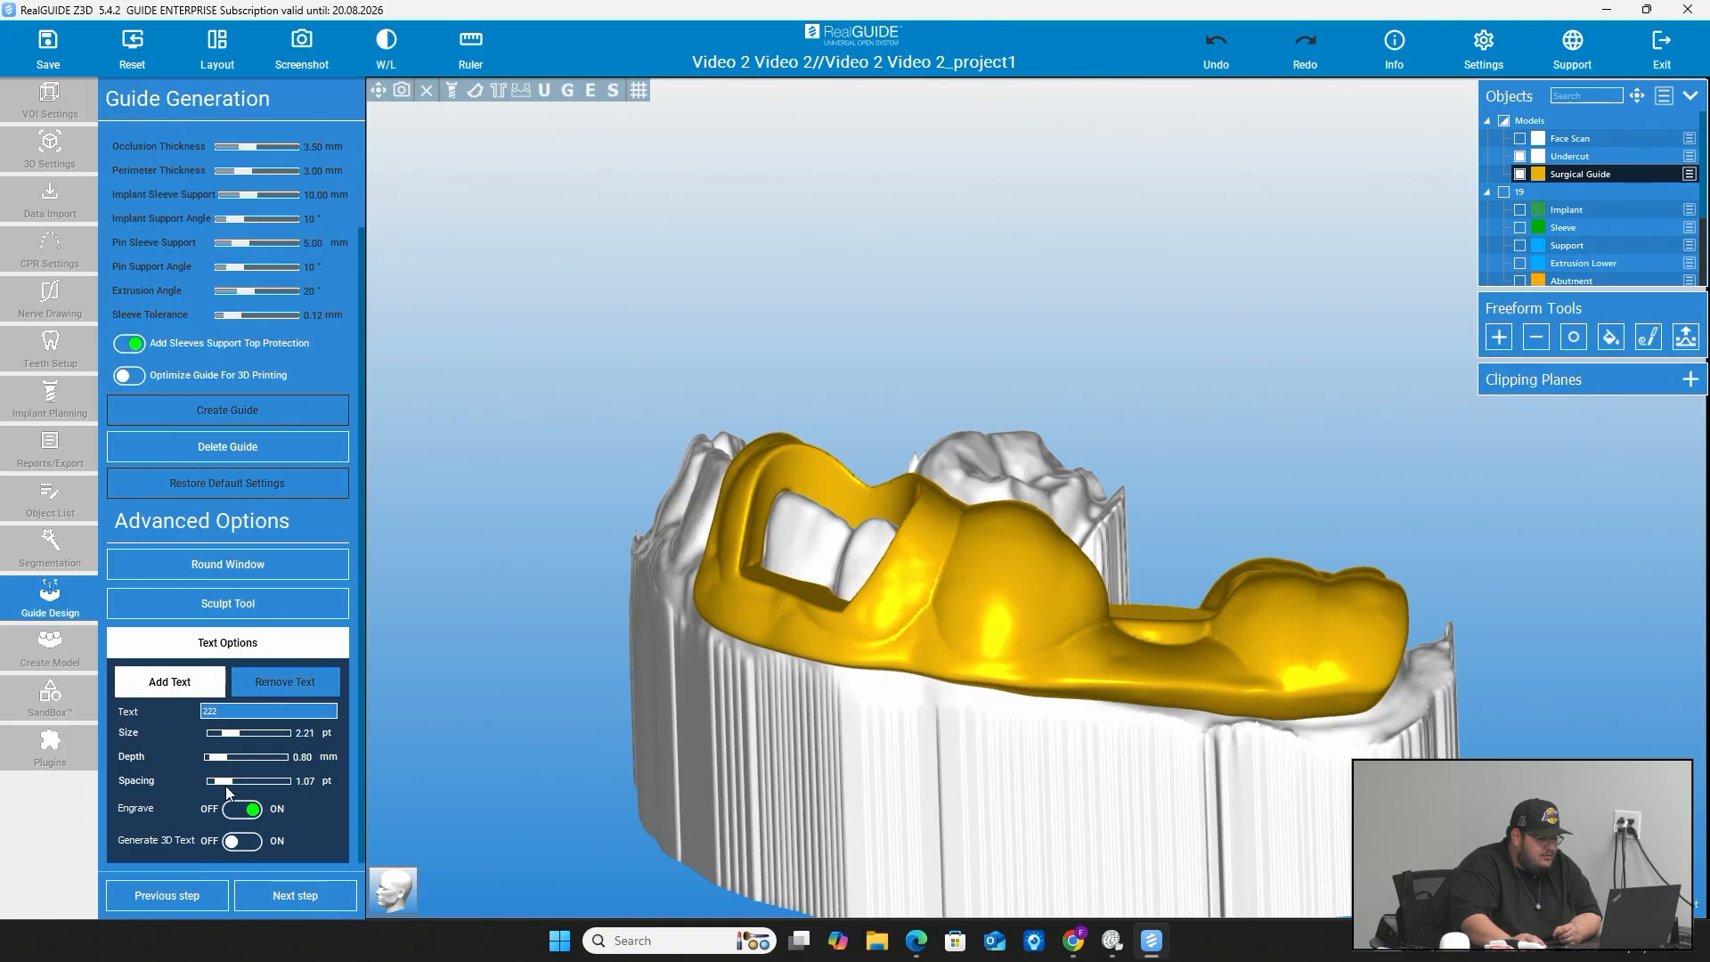
drag(229, 783, 215, 781)
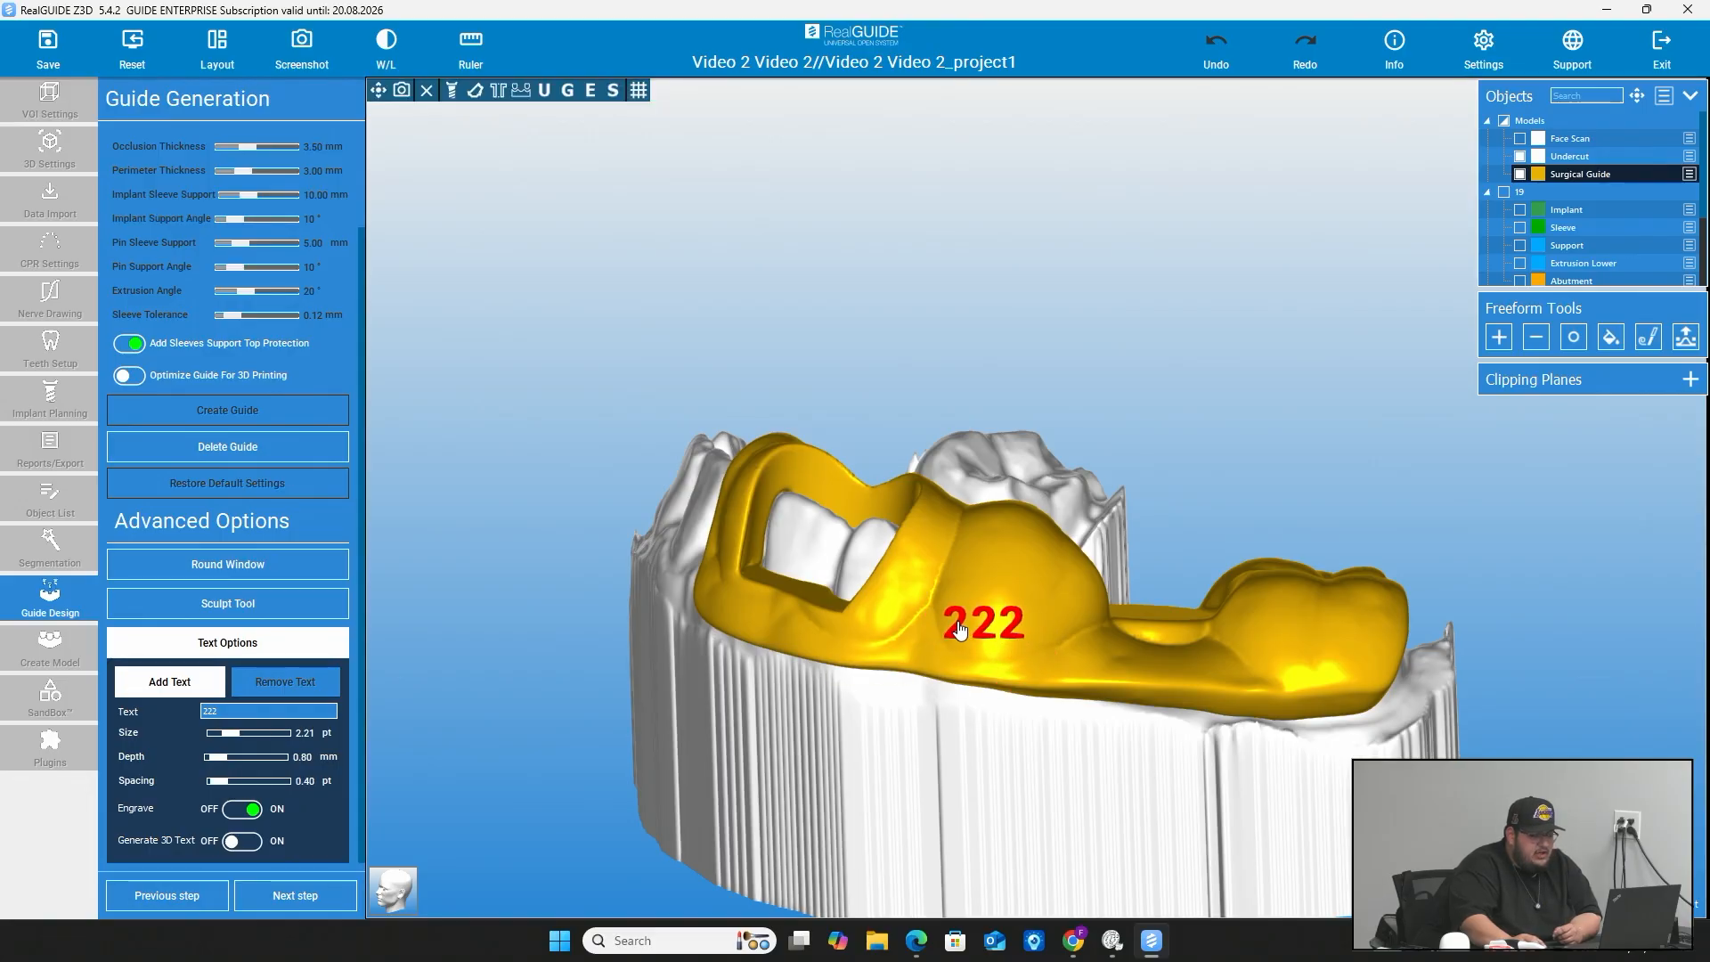
click(1026, 631)
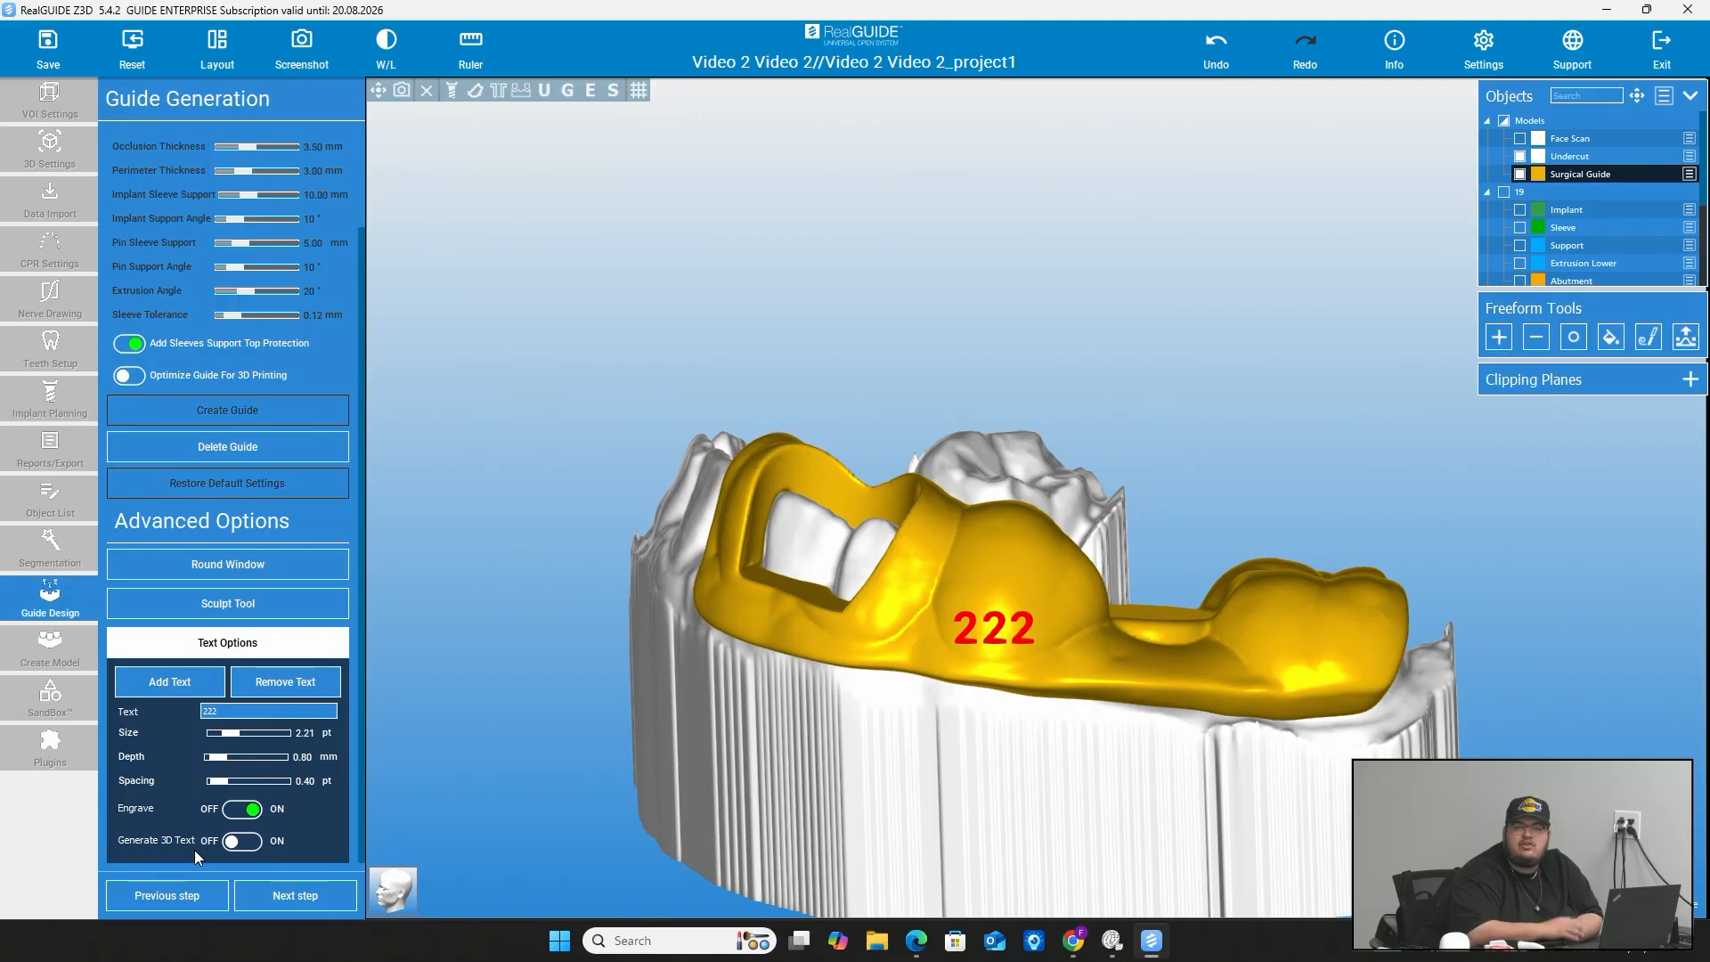
- Finish the guide design, advance to the report and export stage, and view the guide on the lower arch up close
click(294, 895)
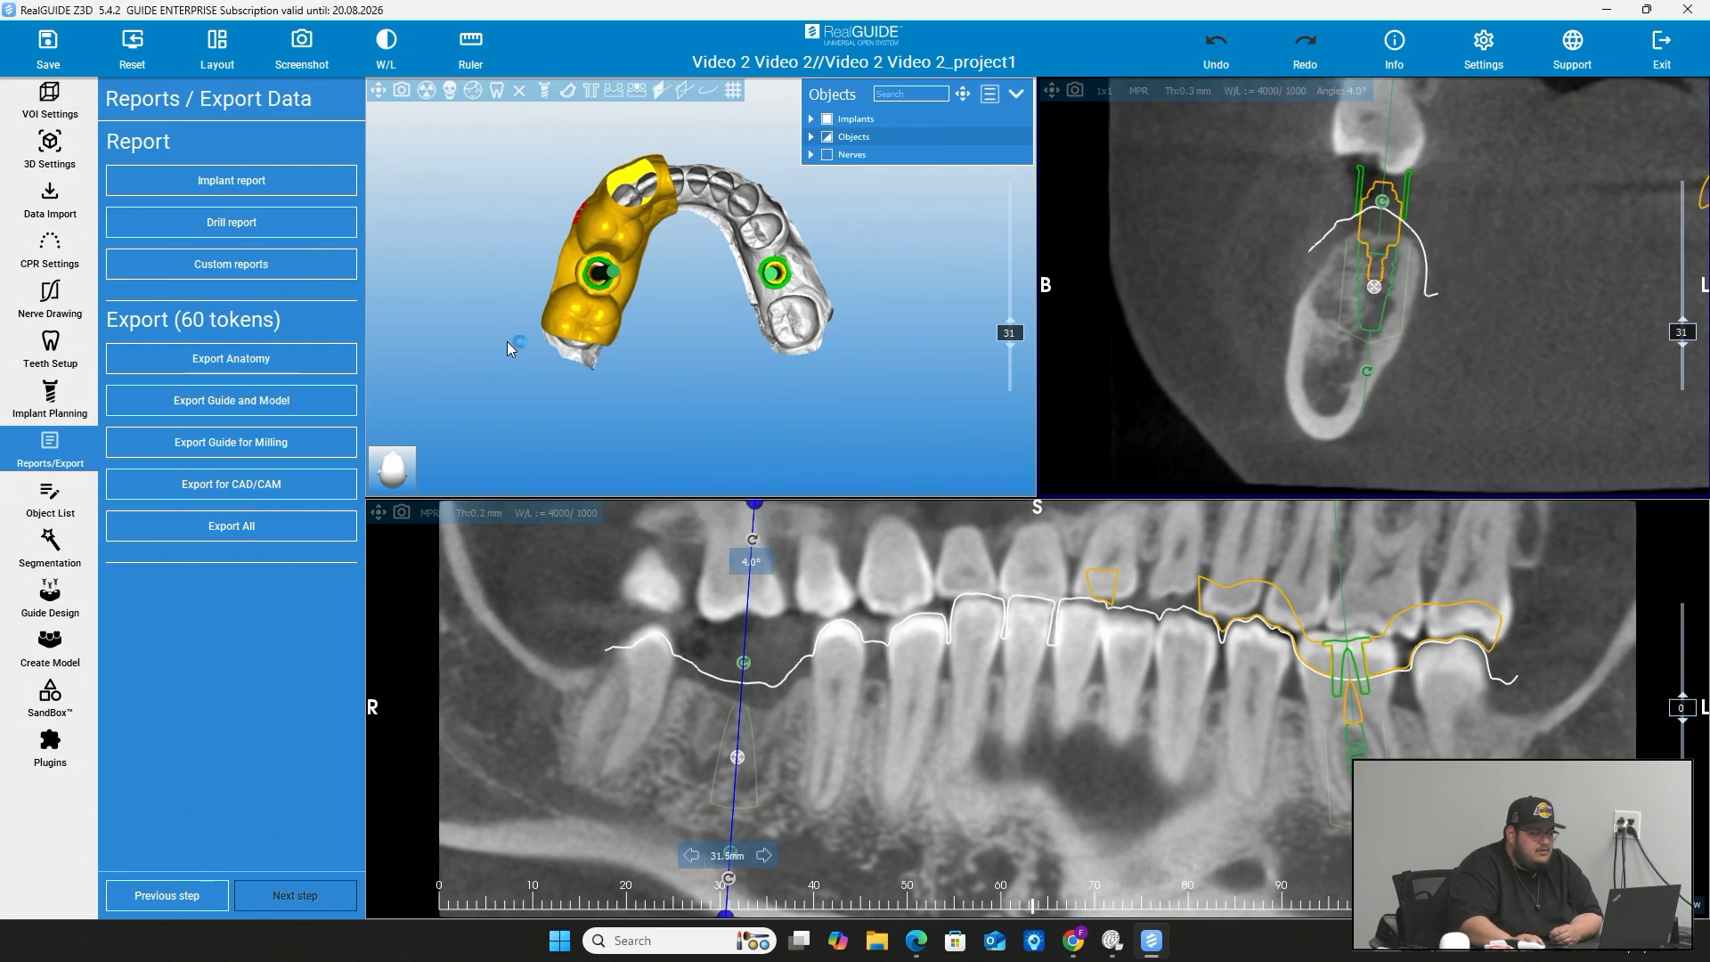
scroll(666, 291, up, 2)
mouse_move(666, 290)
mouse_down()
mouse_move(873, 353)
mouse_move(646, 289)
mouse_up()
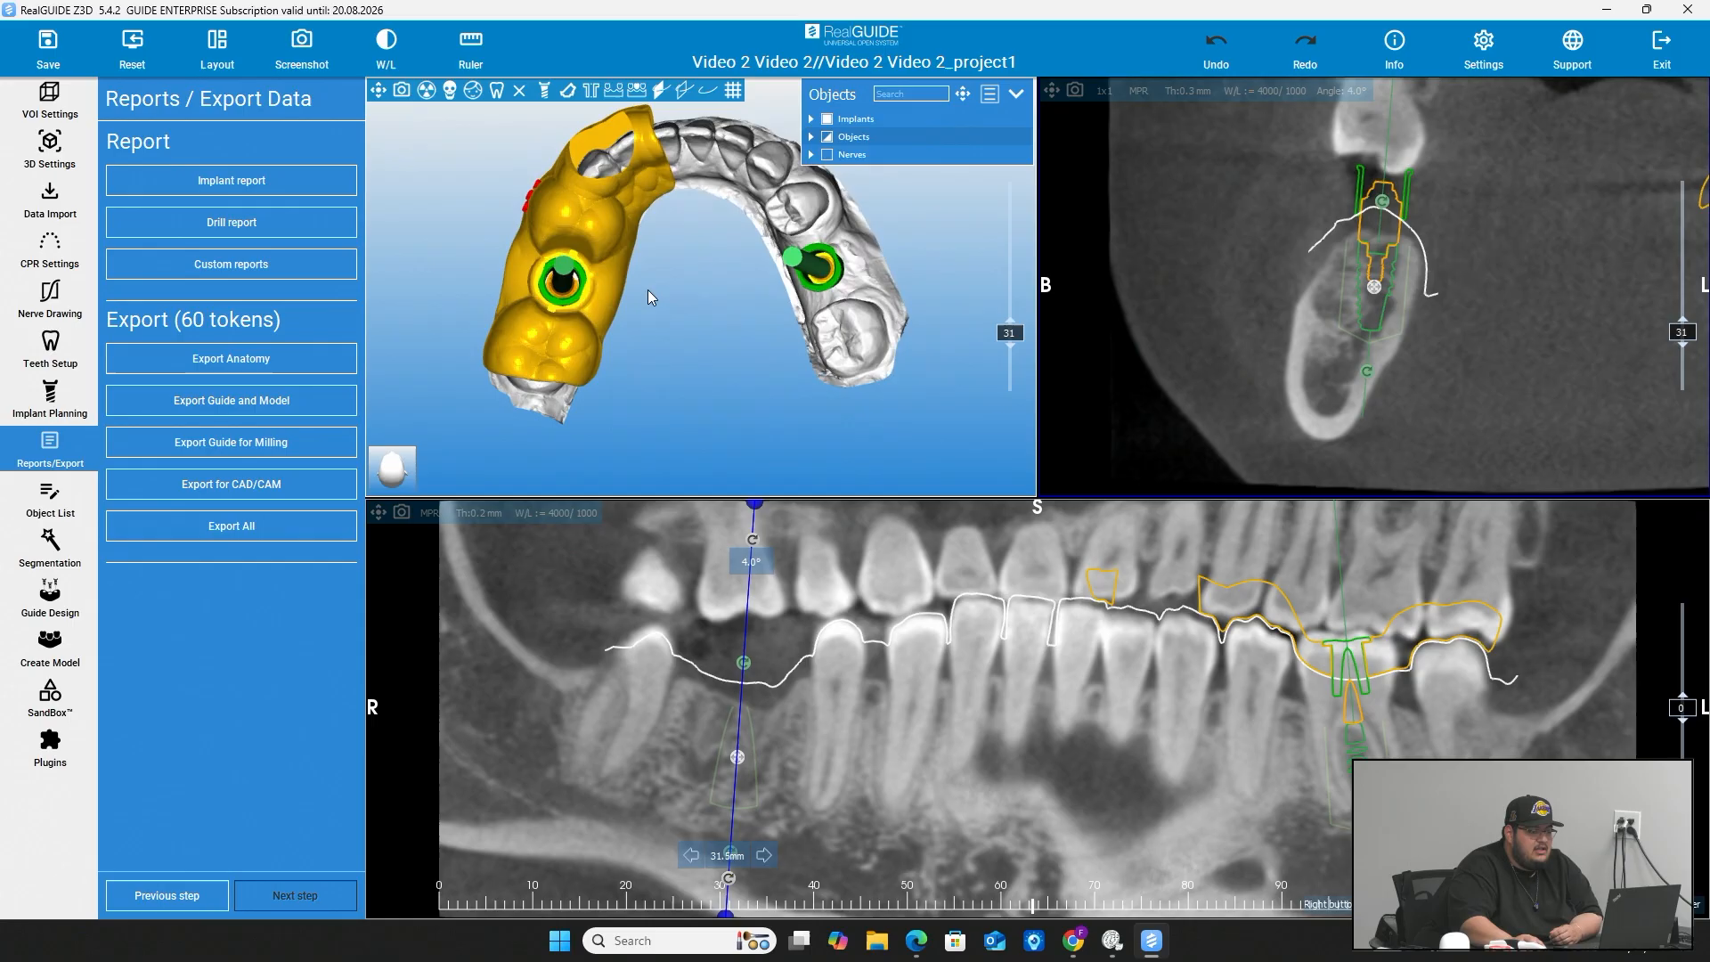